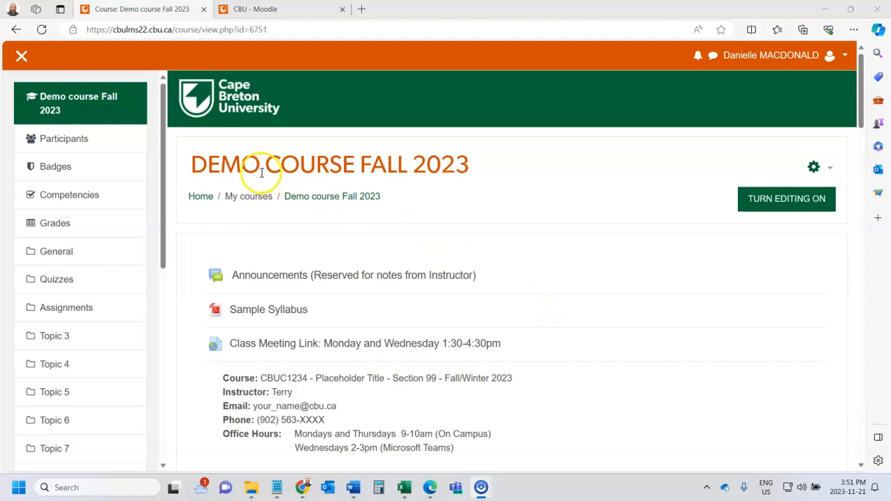
# Step: Review the course page's sections, including the quizzes, Example Forum, Major Assignment (20%) and Midterm
pyautogui.scroll(-1, 602, 322)
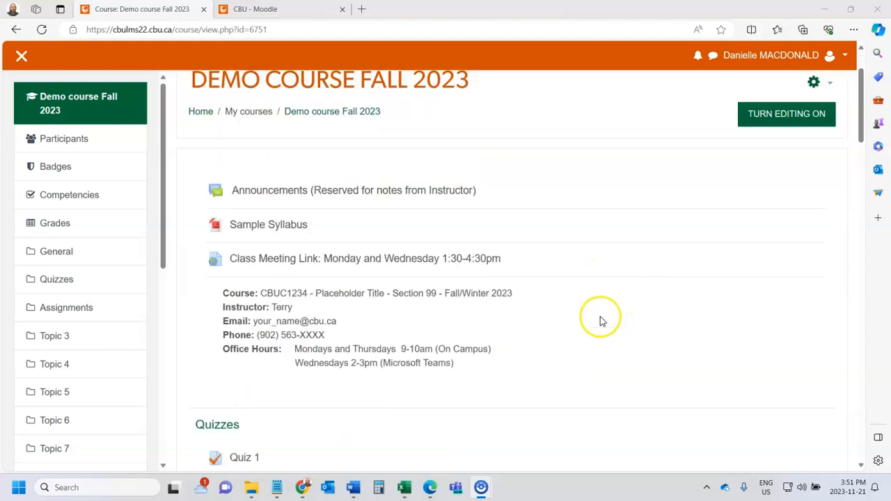
pyautogui.scroll(-2, 592, 313)
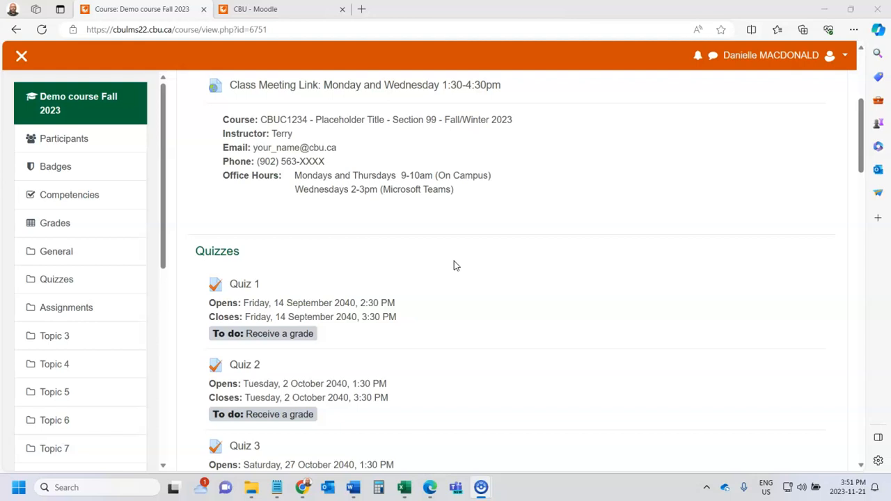
pyautogui.scroll(-1, 247, 249)
pyautogui.scroll(-1, 272, 212)
pyautogui.scroll(-5, 302, 234)
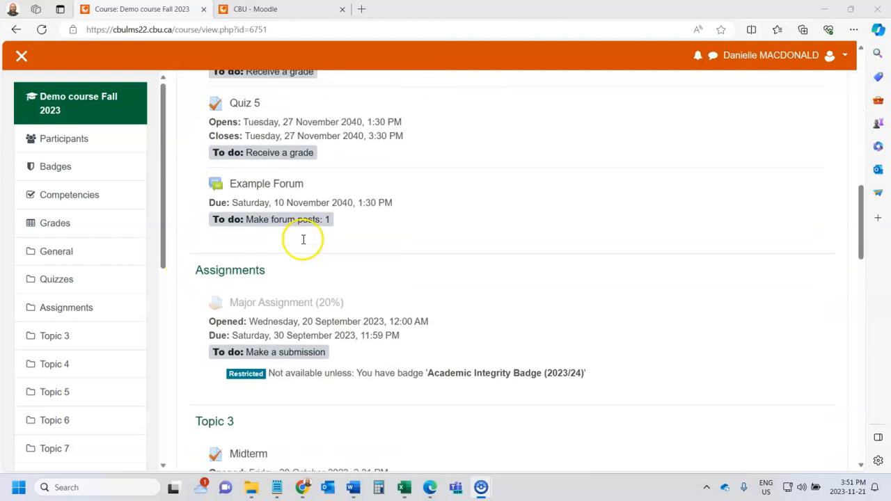
pyautogui.scroll(-1, 285, 292)
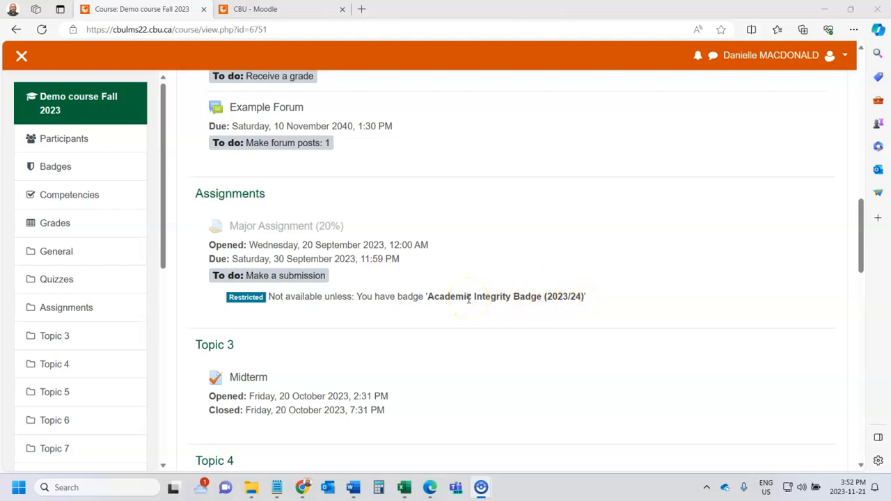
pyautogui.scroll(-1, 468, 298)
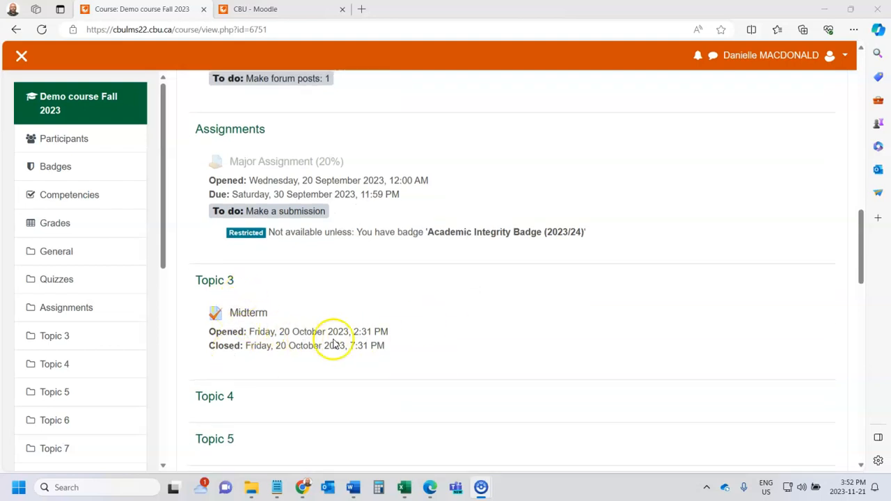
pyautogui.scroll(3, 375, 342)
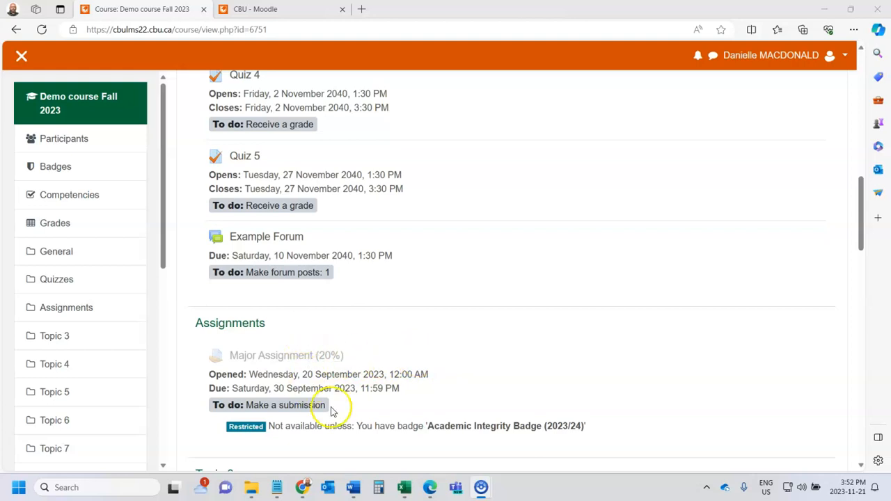
pyautogui.scroll(10, 599, 306)
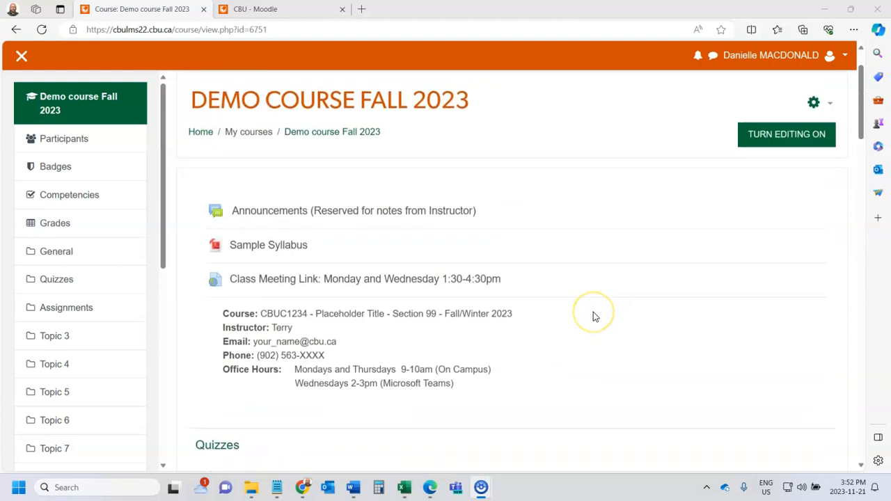
pyautogui.scroll(-11, 593, 315)
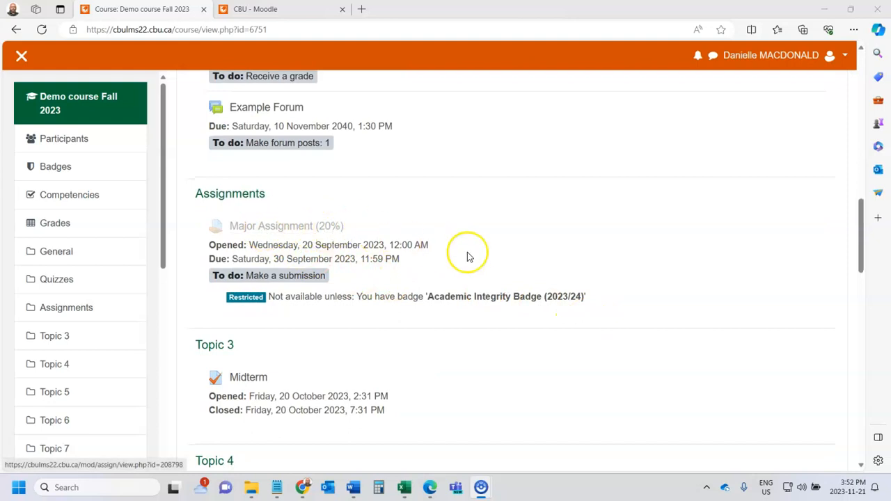
pyautogui.scroll(8, 487, 265)
pyautogui.scroll(3, 488, 268)
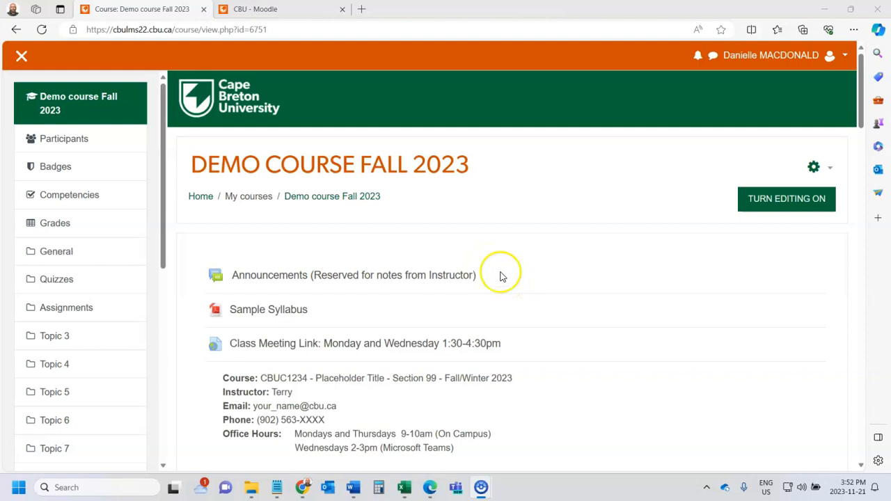
# Step: Turn on editing for the course and view the activity and resource choices for the Assignments section without adding one
pyautogui.click(747, 200)
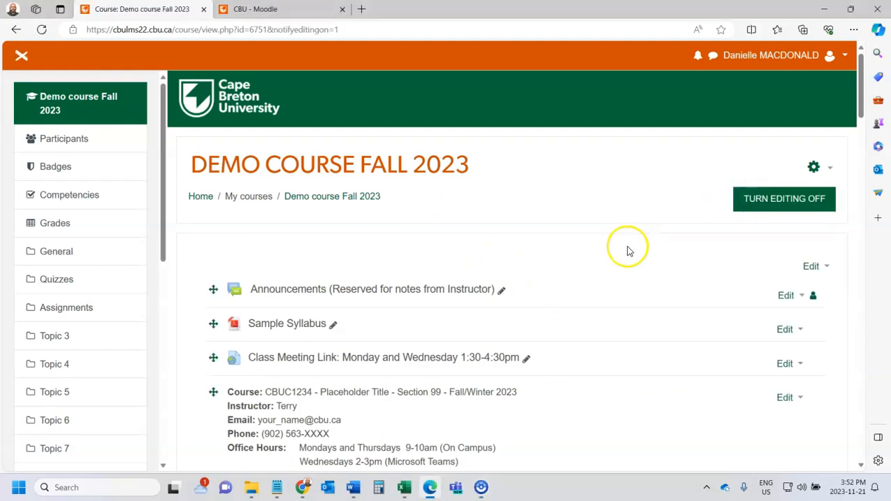
pyautogui.scroll(-3, 629, 250)
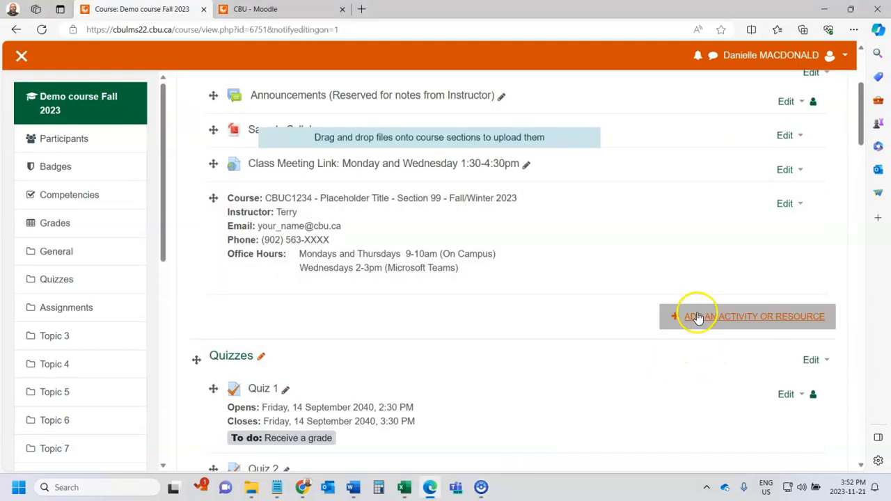
pyautogui.scroll(-8, 698, 317)
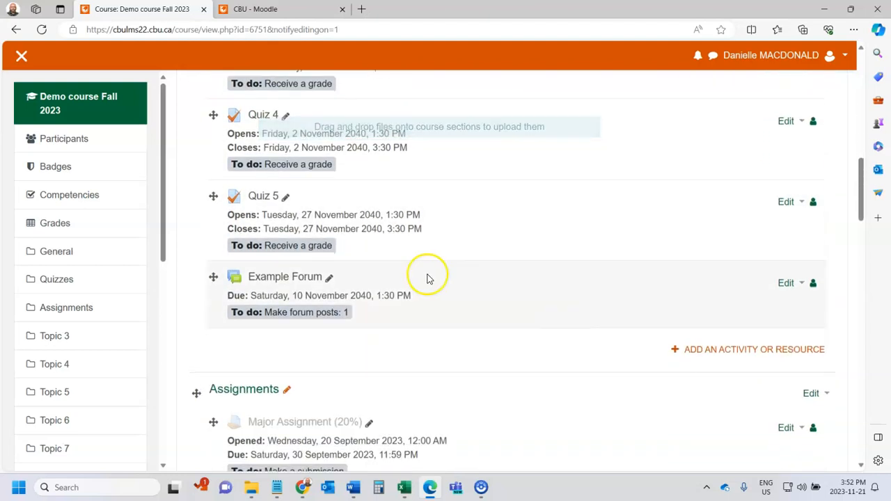
pyautogui.scroll(-4, 428, 279)
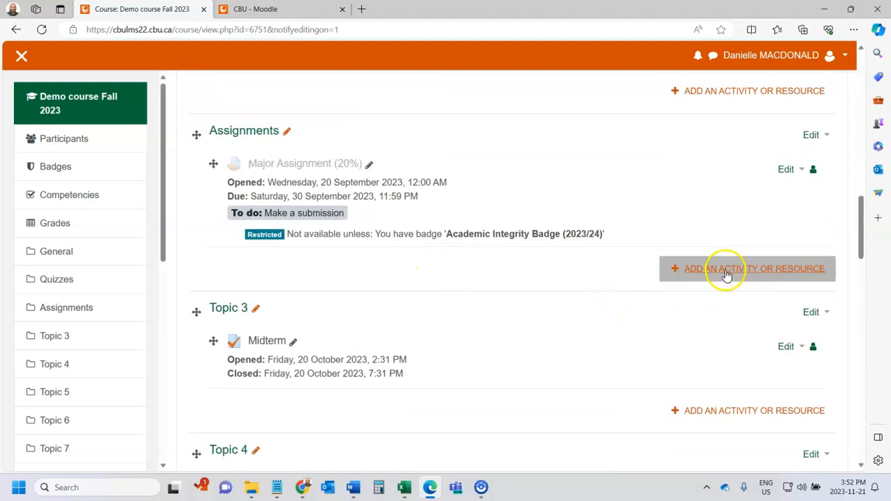
pyautogui.click(725, 272)
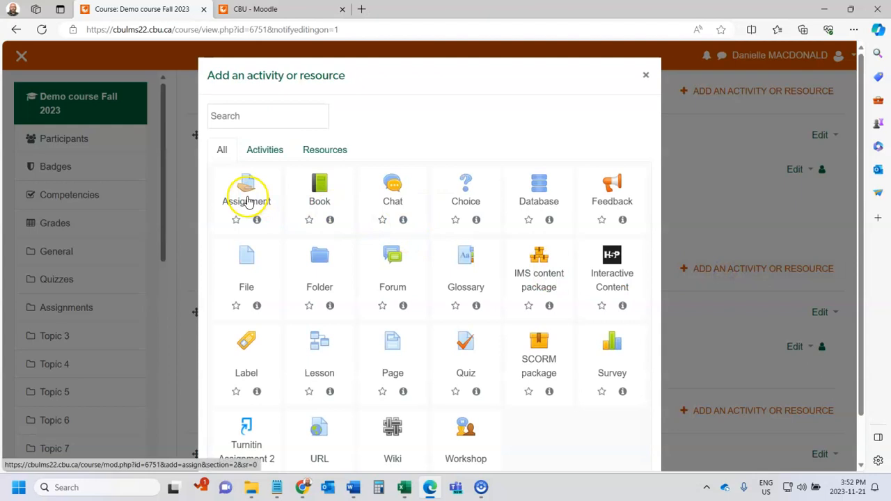
pyautogui.click(645, 75)
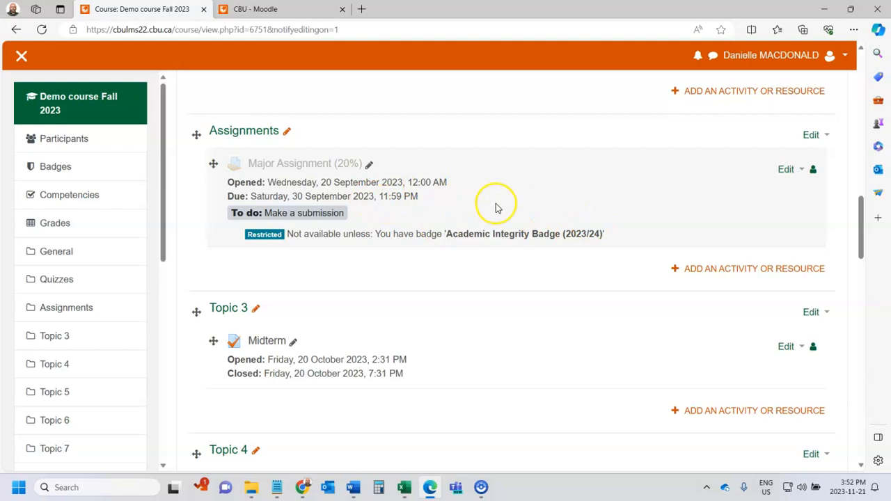
# Step: Duplicate Major Assignment (20%) in the Assignments section and rename the copy Major Assignment (10%)
pyautogui.click(787, 170)
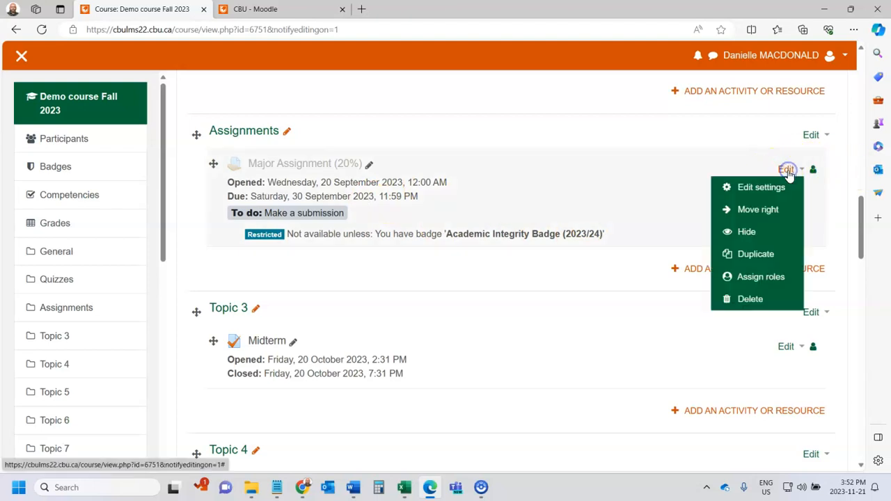
pyautogui.click(749, 254)
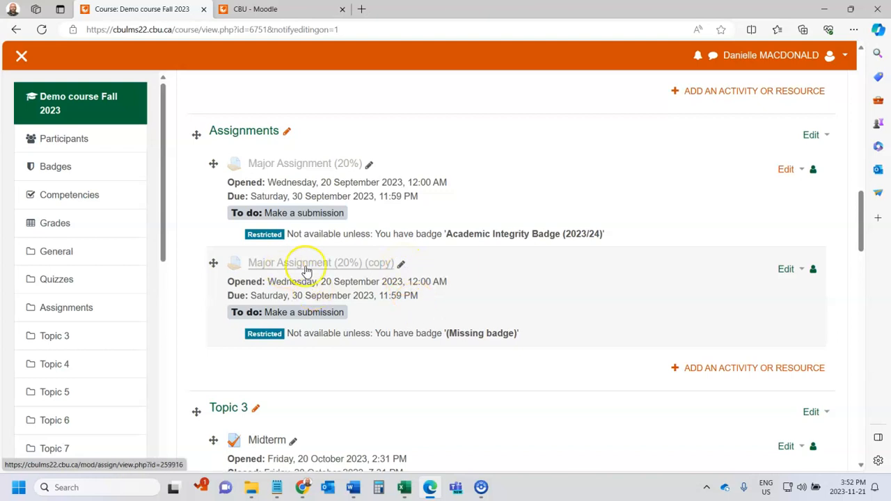
pyautogui.click(401, 267)
pyautogui.click(324, 267)
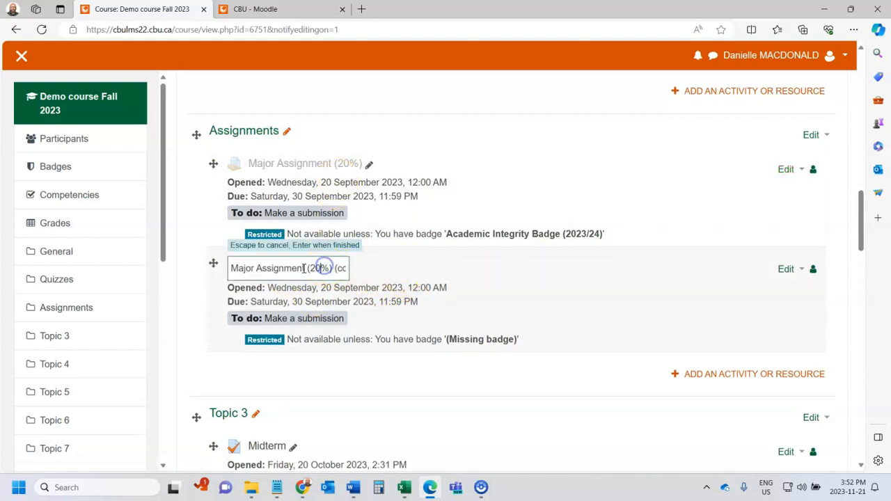
pyautogui.moveTo(309, 268); pyautogui.dragTo(383, 271)
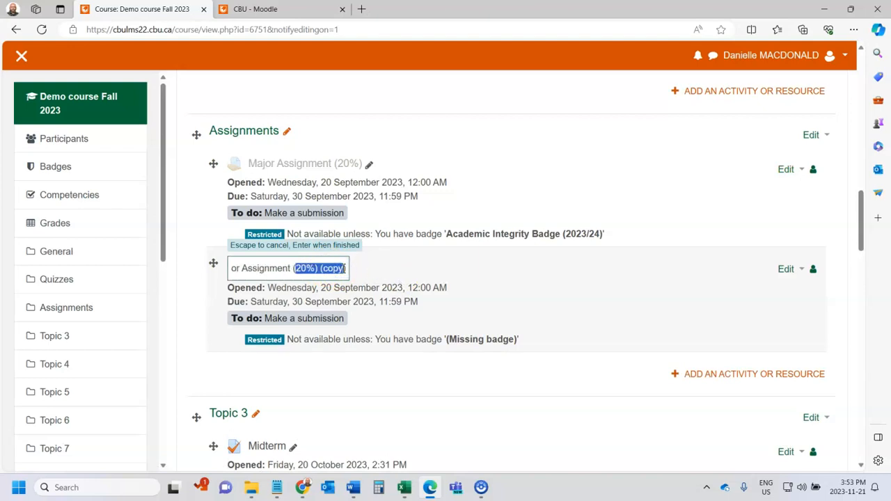
pyautogui.write('(1')
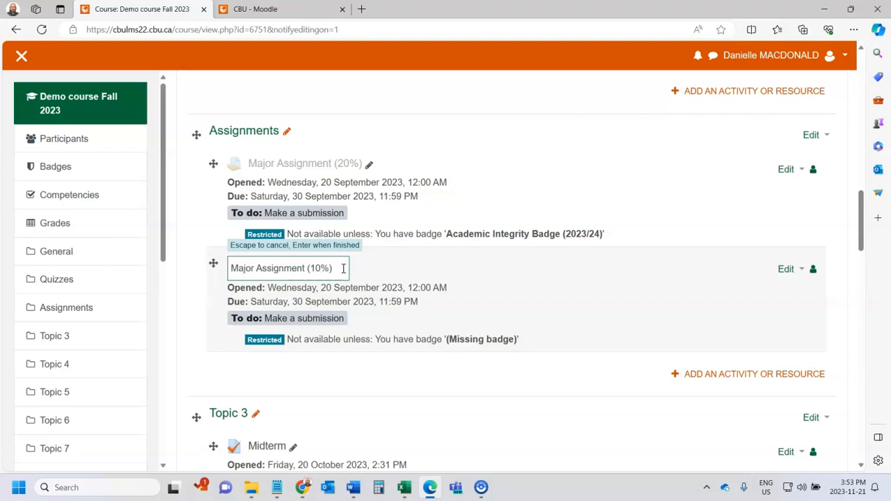
pyautogui.write('0%)')
pyautogui.press('Return')
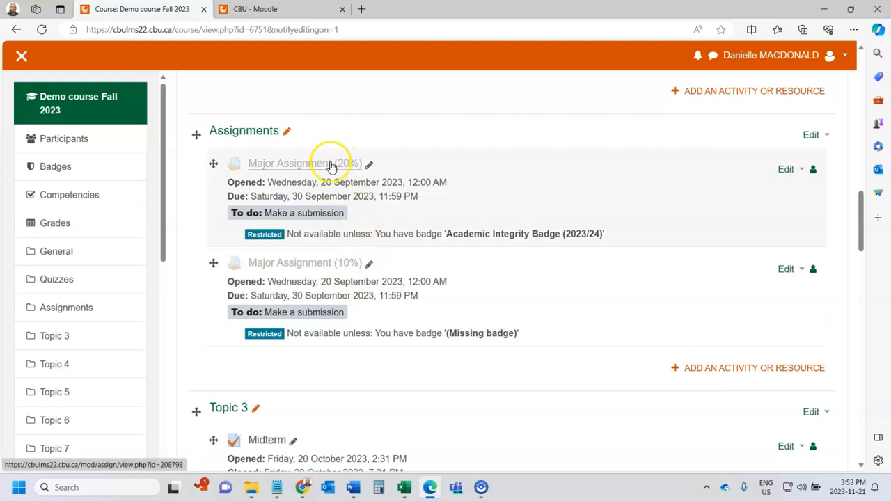
# Step: Open the Major Assignment (10%) activity and start editing its settings
pyautogui.click(341, 266)
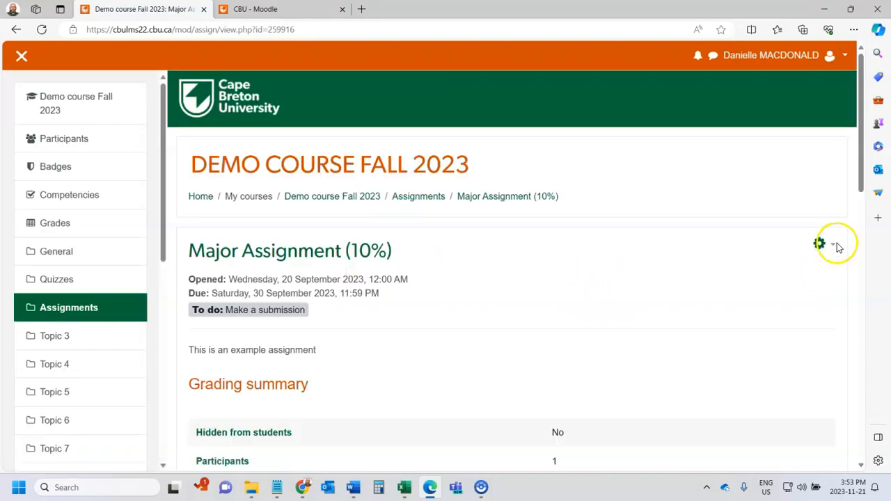
pyautogui.click(837, 247)
pyautogui.click(791, 259)
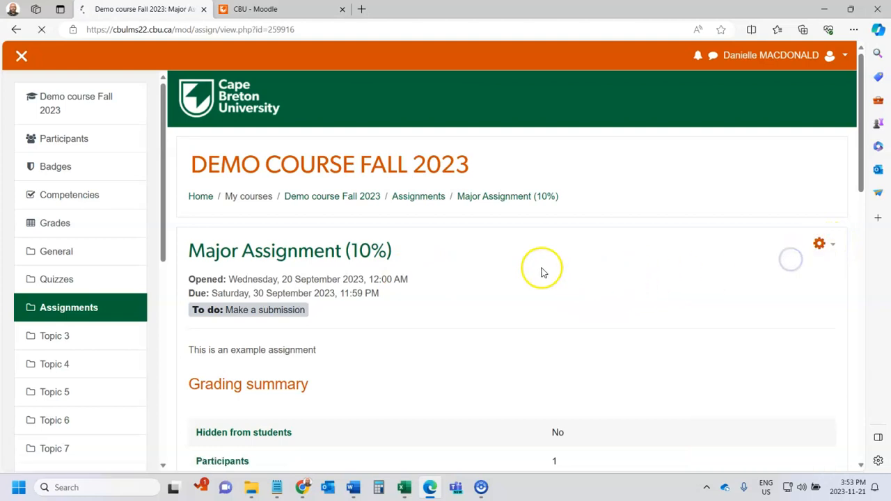
# Step: Set the assignment's due date to 25 November and disable the Remind me to grade by date
pyautogui.scroll(-2, 183, 318)
pyautogui.scroll(-4, 162, 317)
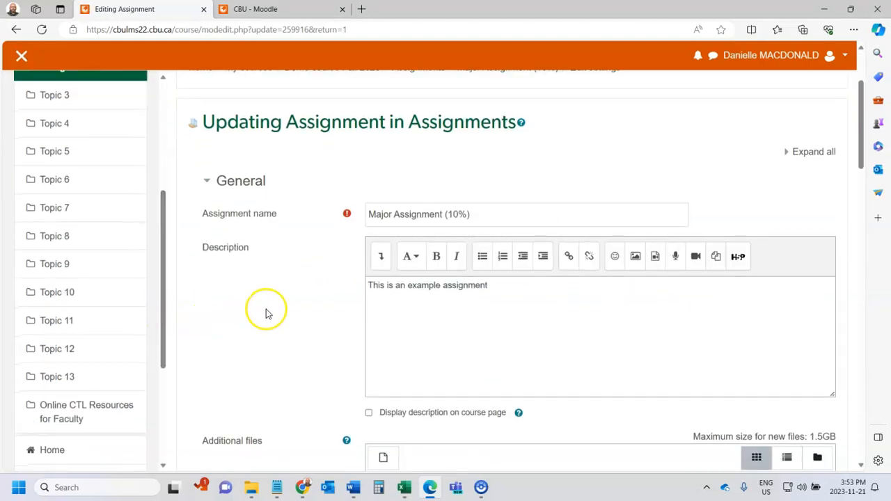
pyautogui.scroll(-6, 271, 310)
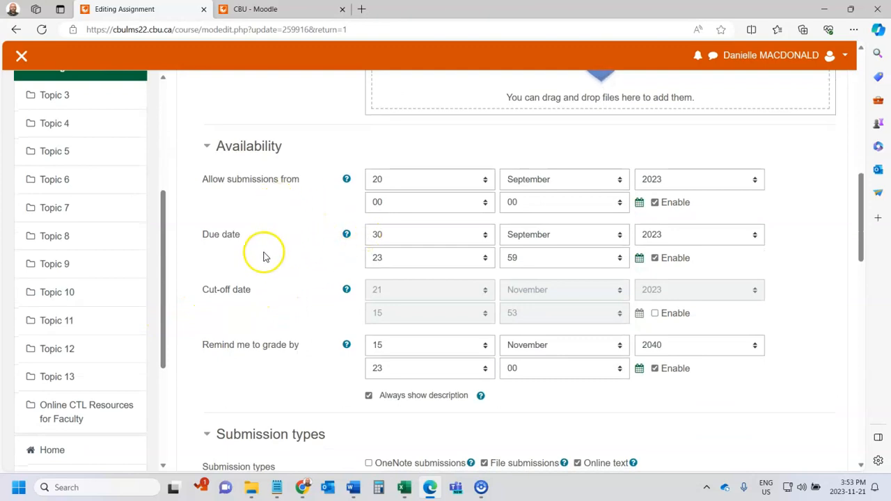
pyautogui.scroll(-1, 279, 252)
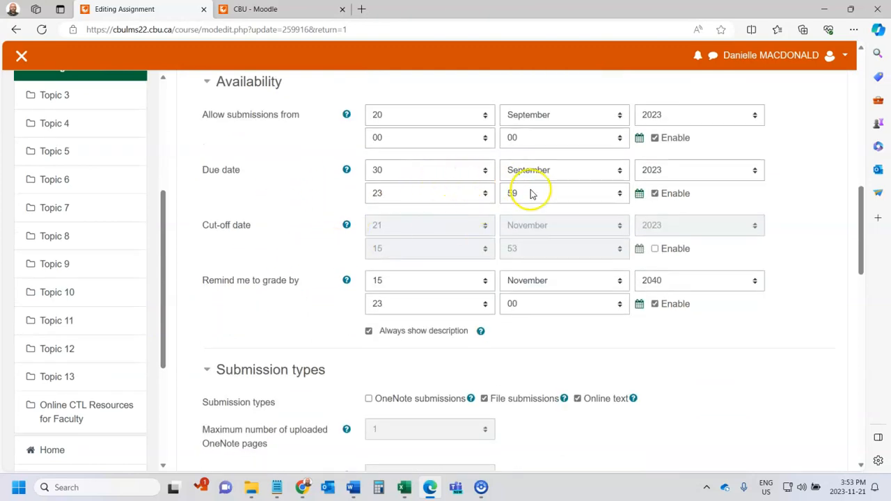
pyautogui.click(419, 173)
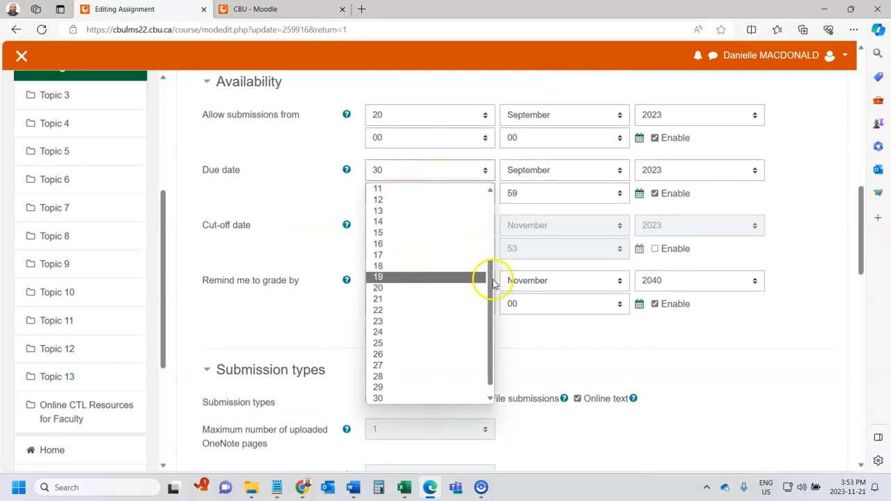
pyautogui.scroll(1, 411, 291)
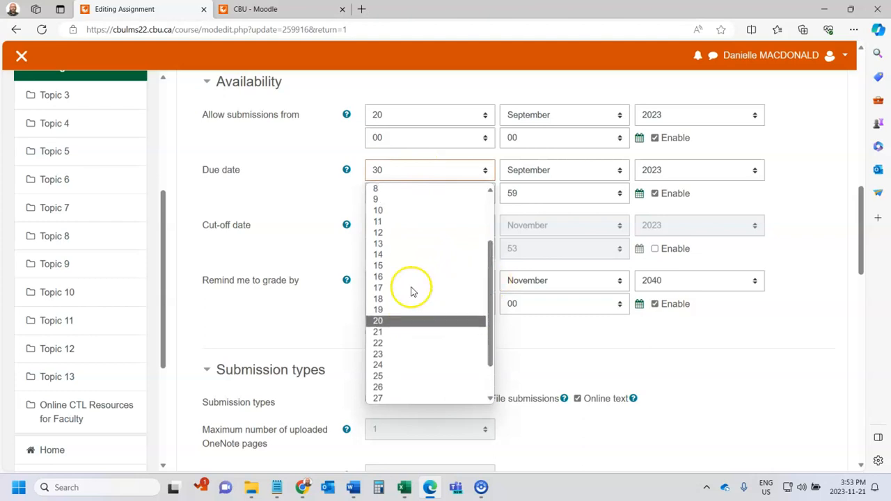
pyautogui.scroll(-1, 414, 341)
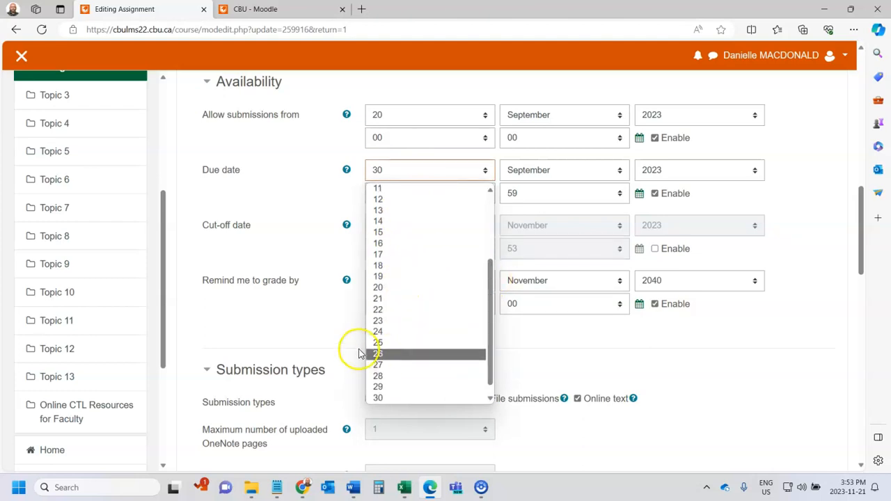
pyautogui.click(390, 341)
pyautogui.click(530, 173)
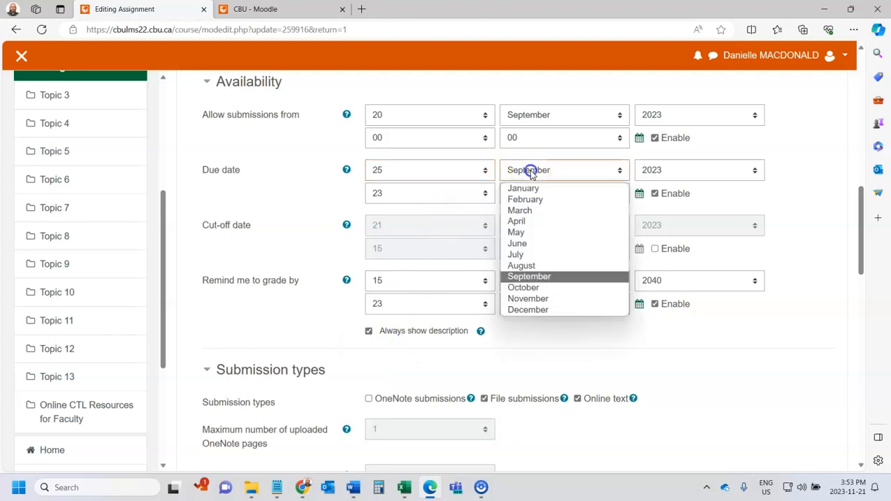
pyautogui.click(539, 298)
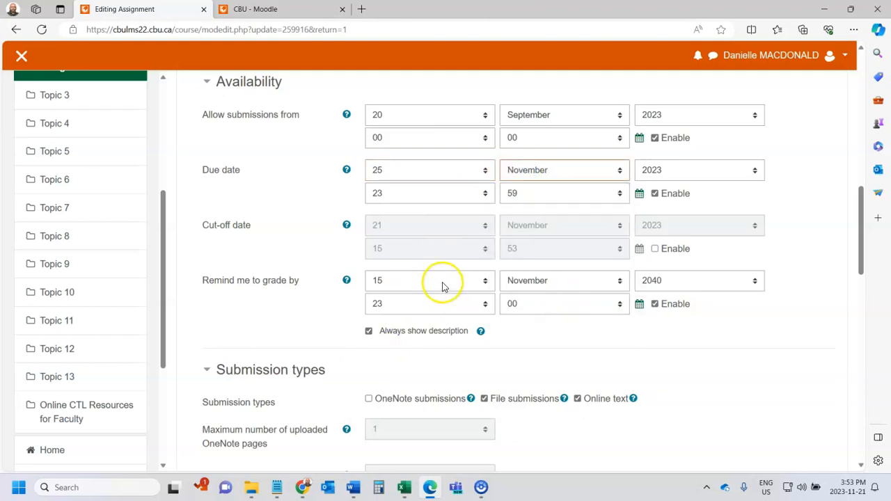
pyautogui.click(654, 303)
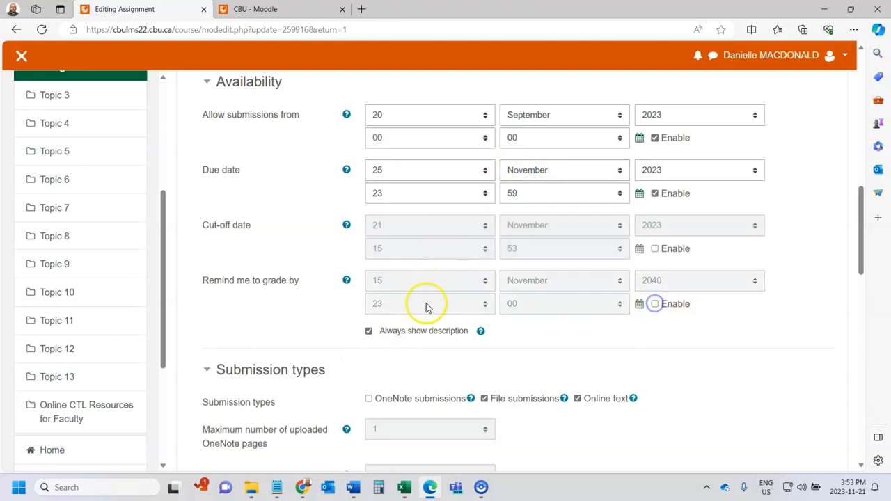
# Step: Set the assignment's maximum grade to 10 points in the Grade settings
pyautogui.scroll(-2, 304, 296)
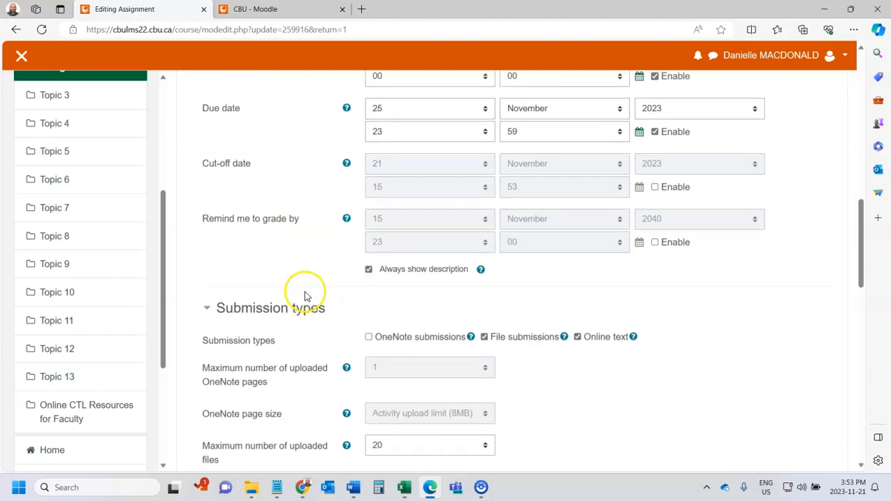
pyautogui.scroll(-6, 328, 224)
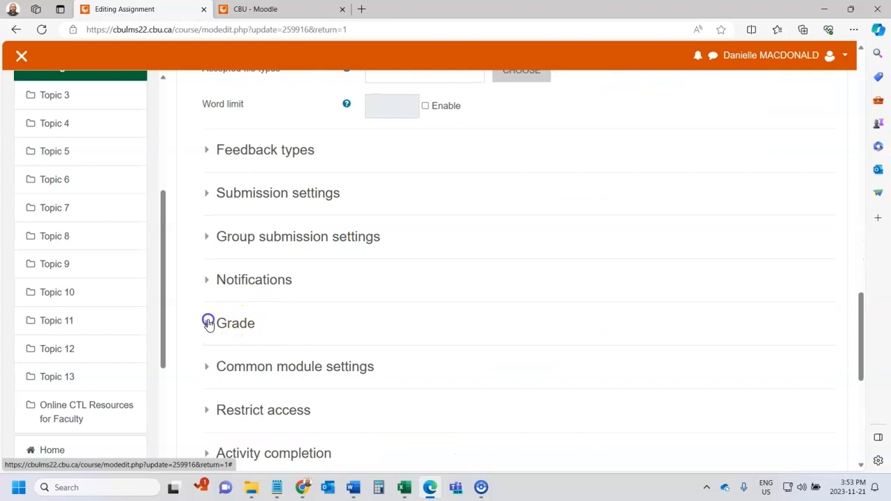
pyautogui.click(209, 322)
pyautogui.scroll(-2, 281, 353)
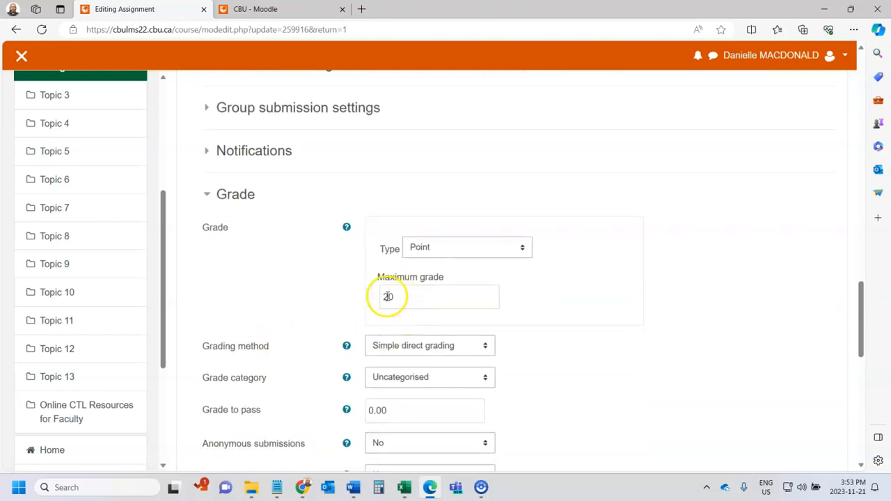
pyautogui.moveTo(412, 294); pyautogui.dragTo(352, 311)
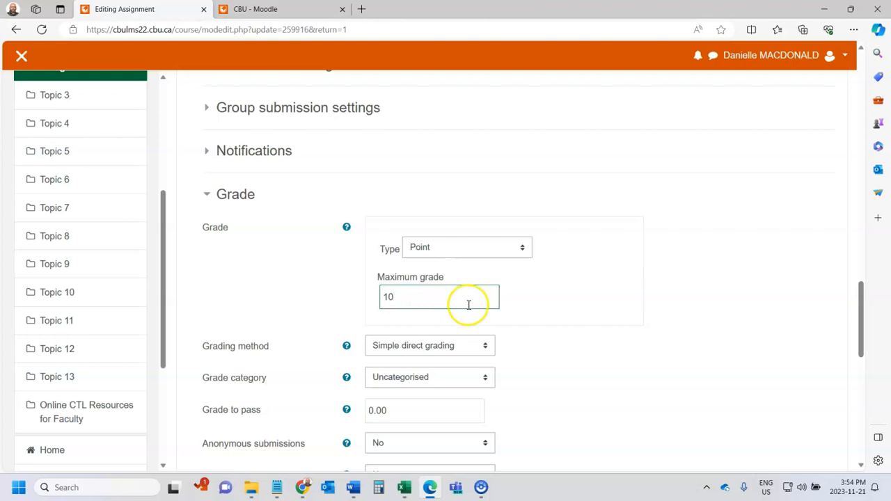
pyautogui.scroll(3, 463, 307)
pyautogui.scroll(-3, 464, 304)
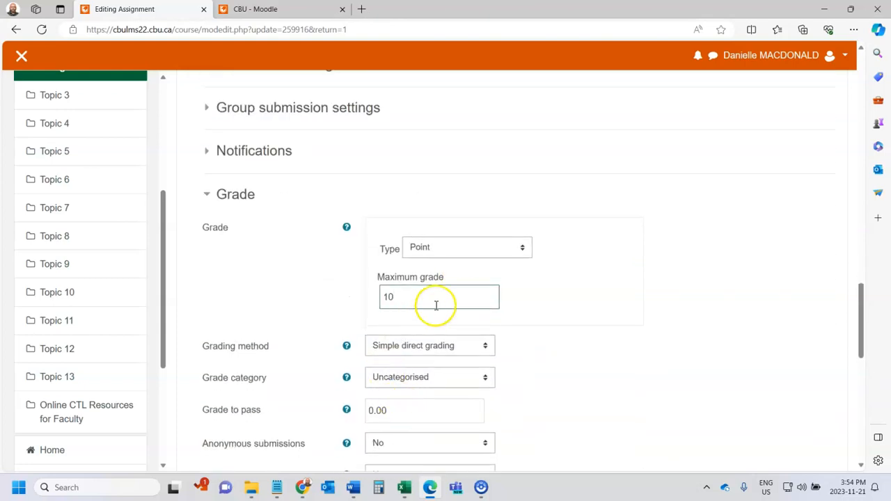
# Step: Rename the assignment Minor Assignment (10%) and try to save it and return to the course
pyautogui.scroll(15, 340, 316)
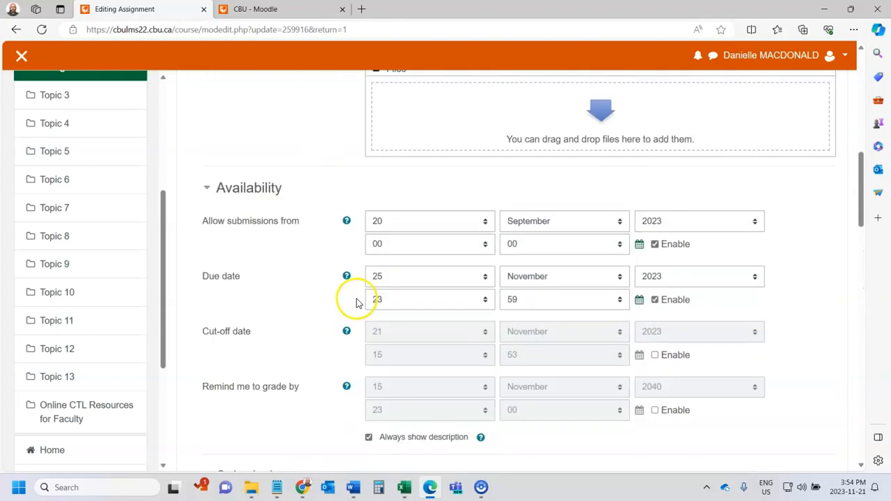
pyautogui.scroll(7, 368, 287)
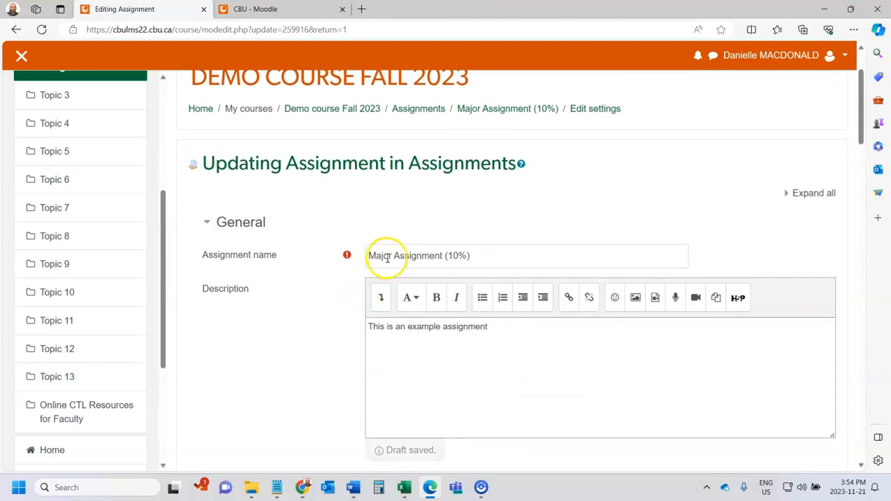
pyautogui.click(384, 258)
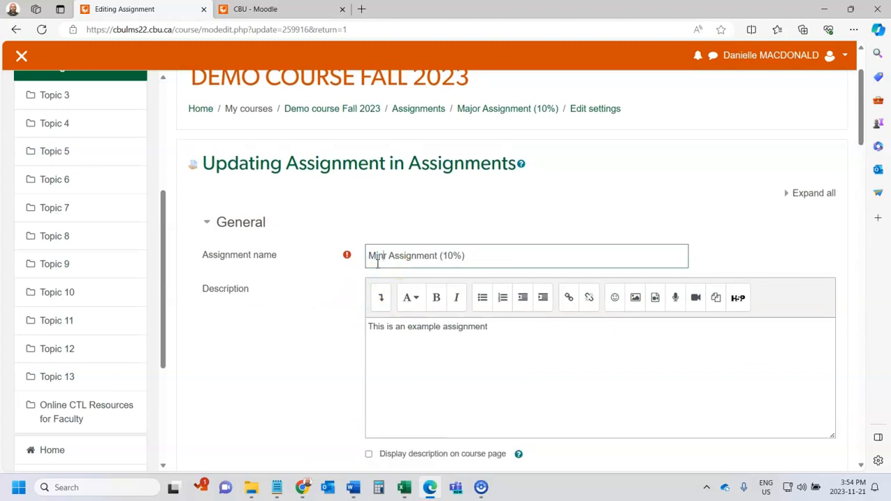
pyautogui.click(327, 304)
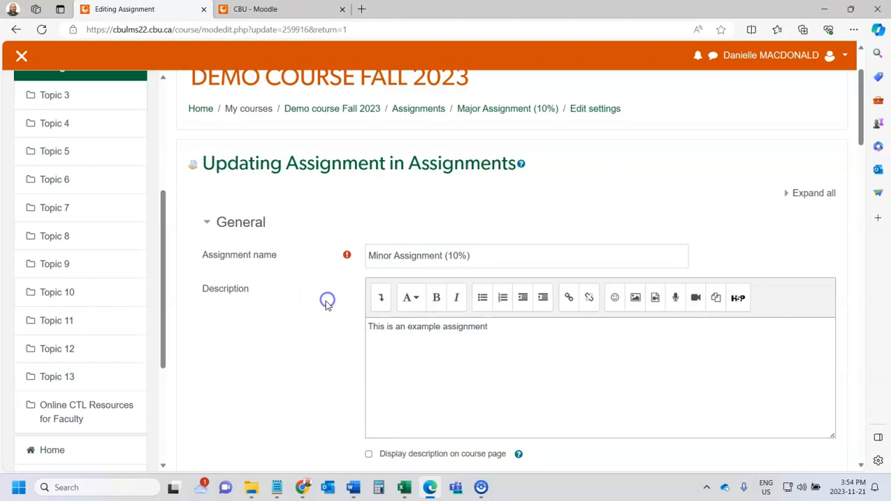
pyautogui.scroll(-15, 317, 306)
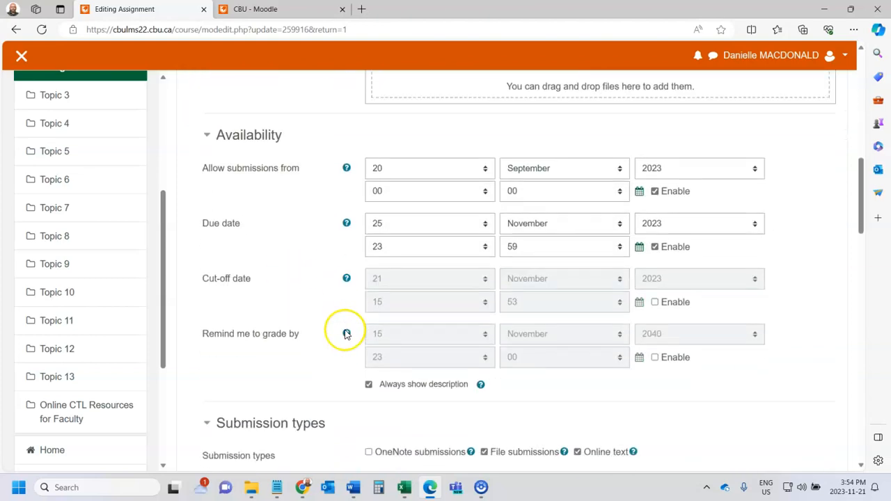
pyautogui.scroll(-9, 417, 321)
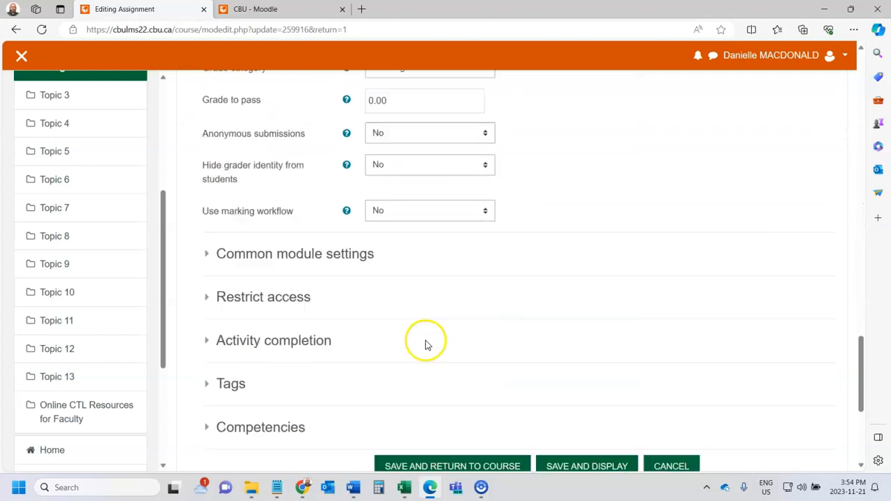
pyautogui.click(438, 367)
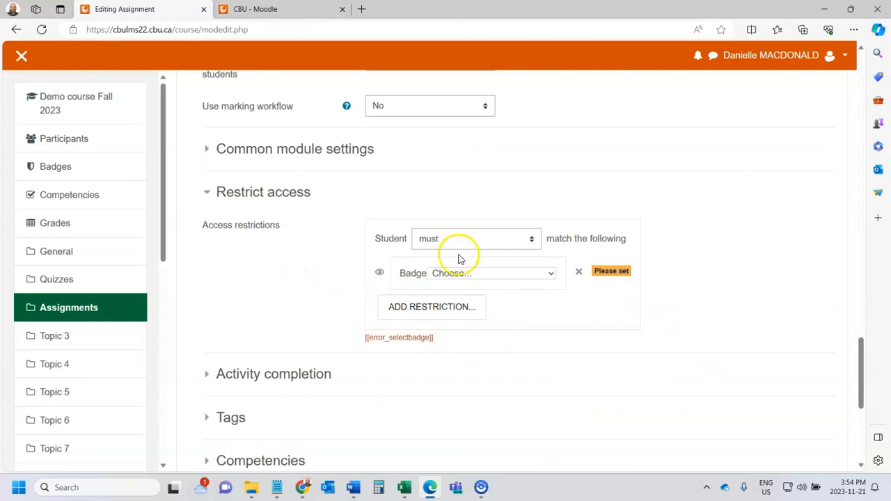
# Step: Set the badge access restriction to Academic Integrity Badge (2023/24), save the assignment and return to the course
pyautogui.scroll(2, 379, 283)
pyautogui.scroll(-1, 536, 322)
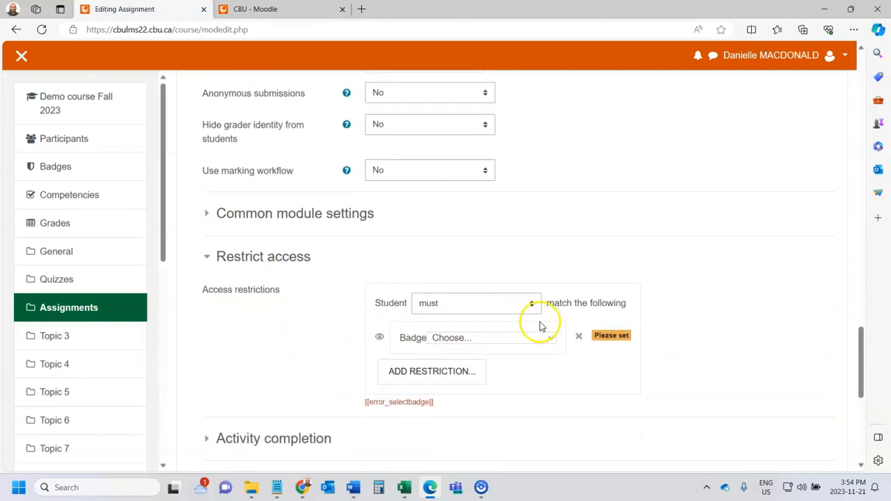
pyautogui.click(552, 339)
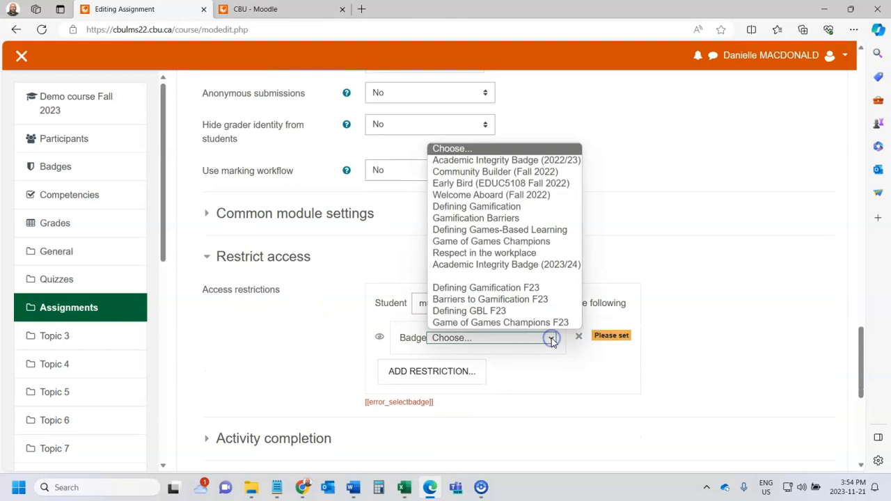
pyautogui.click(482, 265)
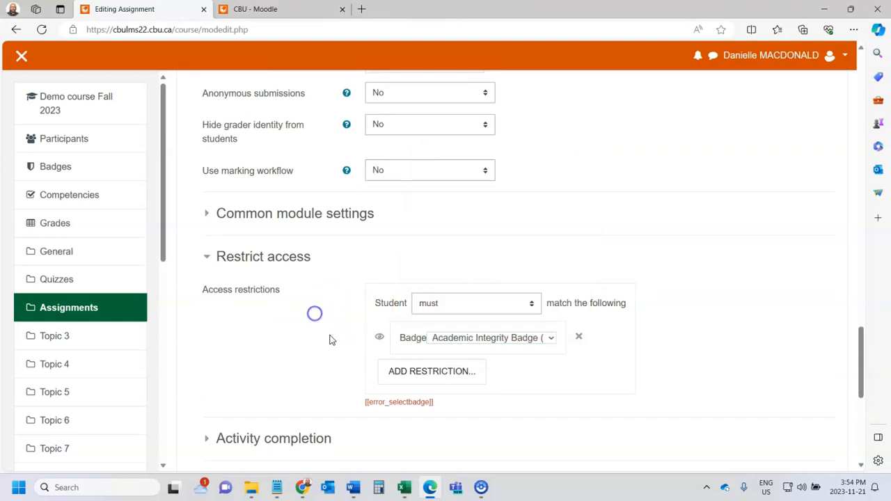
pyautogui.scroll(-4, 331, 340)
pyautogui.click(457, 306)
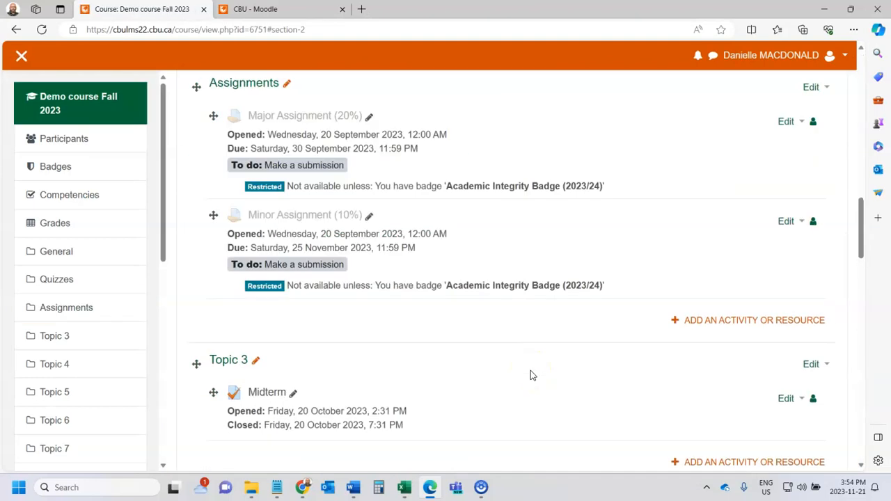
# Step: Compare the dates and restrictions of both assignments and view the Quizzes section's activity and resource choices without adding one
pyautogui.scroll(1, 387, 303)
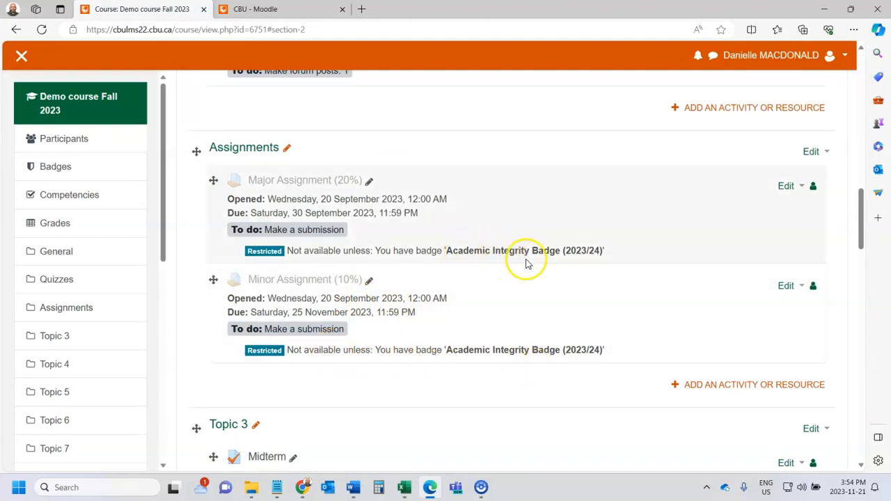
pyautogui.scroll(1, 563, 352)
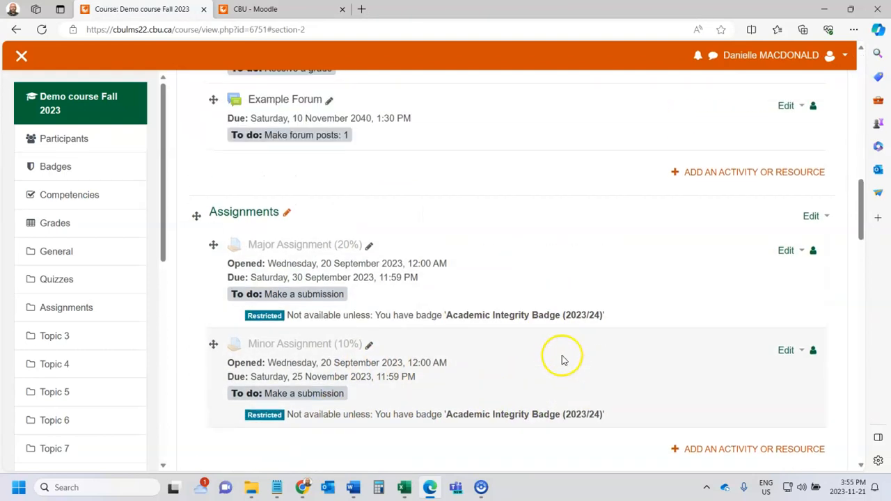
pyautogui.scroll(-1, 565, 364)
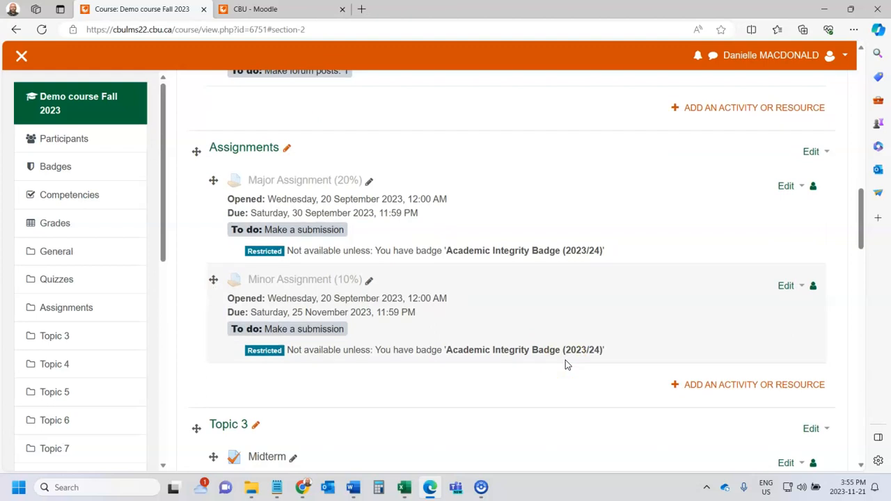
pyautogui.click(537, 359)
pyautogui.scroll(2, 537, 369)
pyautogui.scroll(-1, 537, 367)
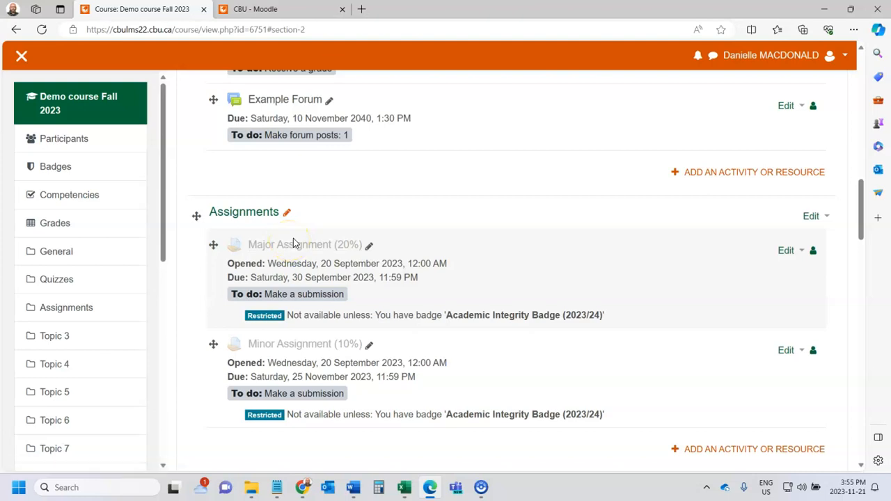
pyautogui.click(717, 181)
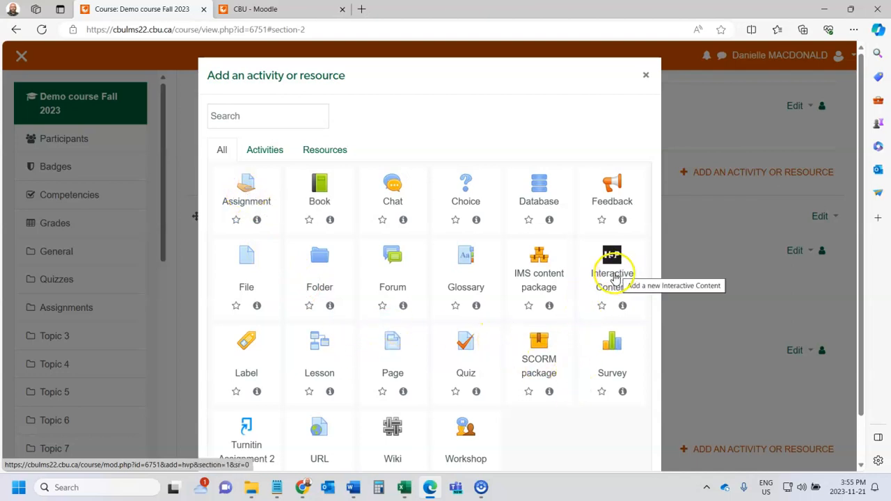
pyautogui.click(644, 76)
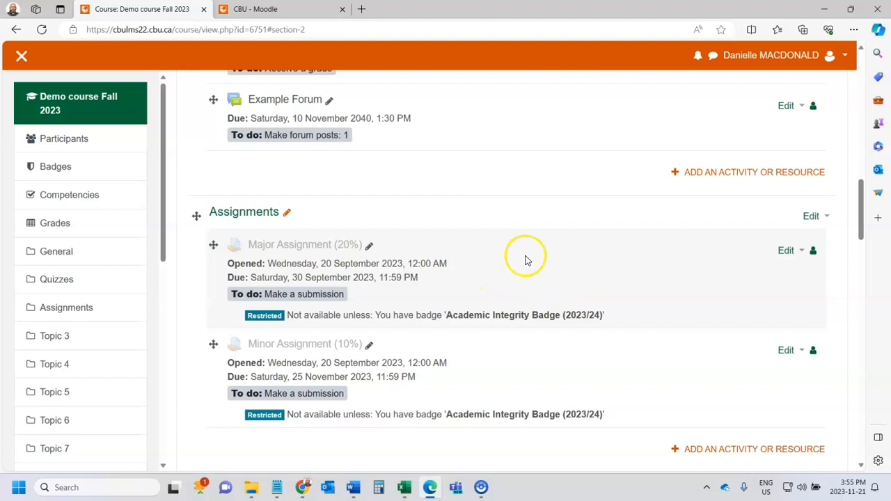
# Step: Hide the course navigation and show it again
pyautogui.scroll(2, 527, 259)
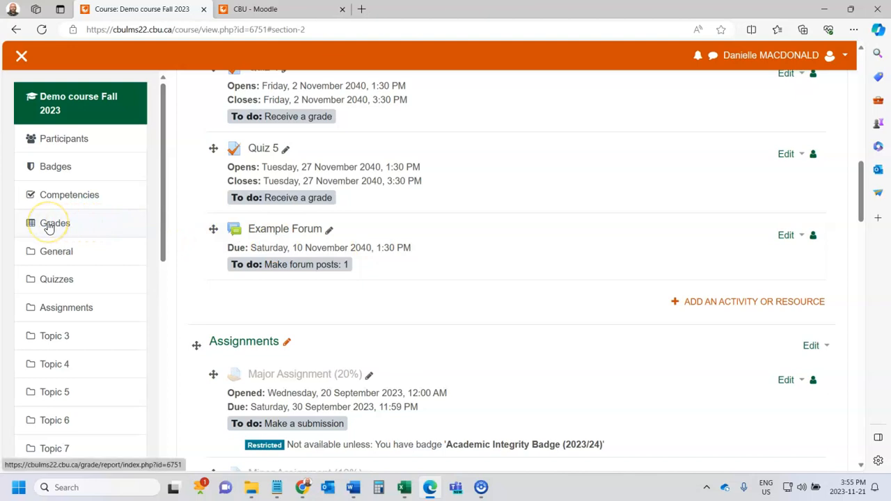
pyautogui.click(21, 56)
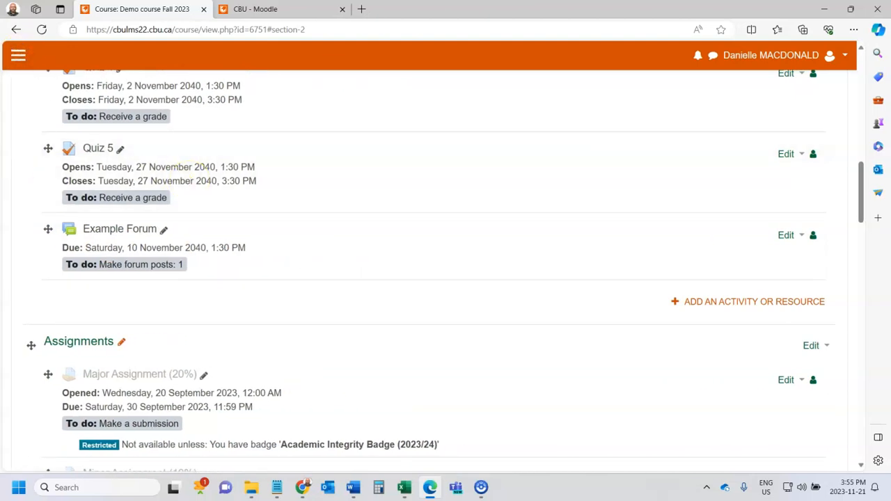
pyautogui.click(17, 59)
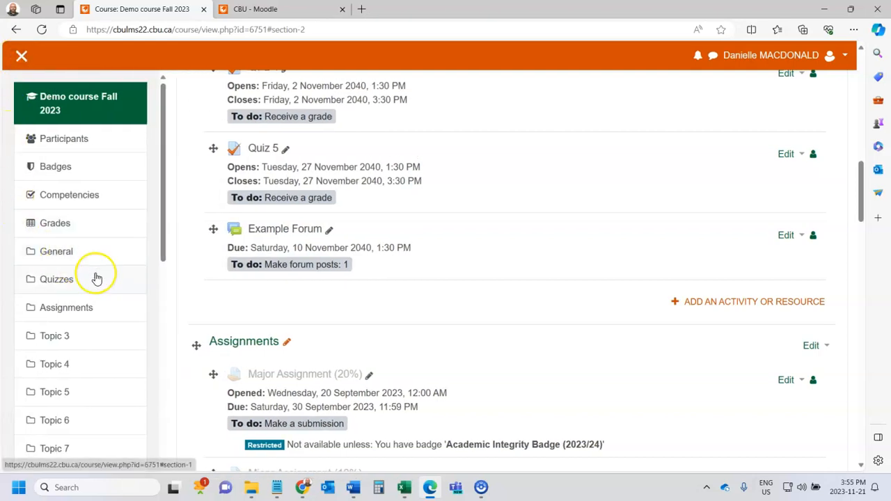
pyautogui.scroll(-1, 86, 251)
pyautogui.scroll(1, 88, 248)
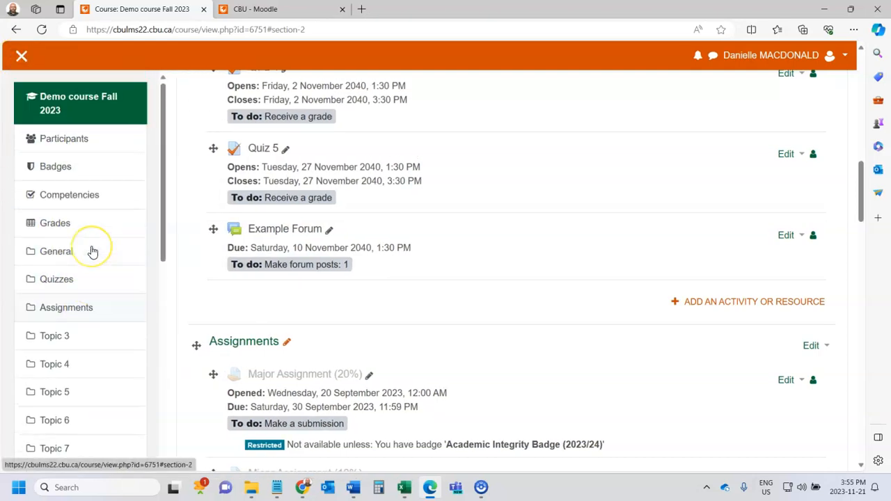
# Step: Open the course grades and examine the assignment columns in the grader report
pyautogui.click(60, 223)
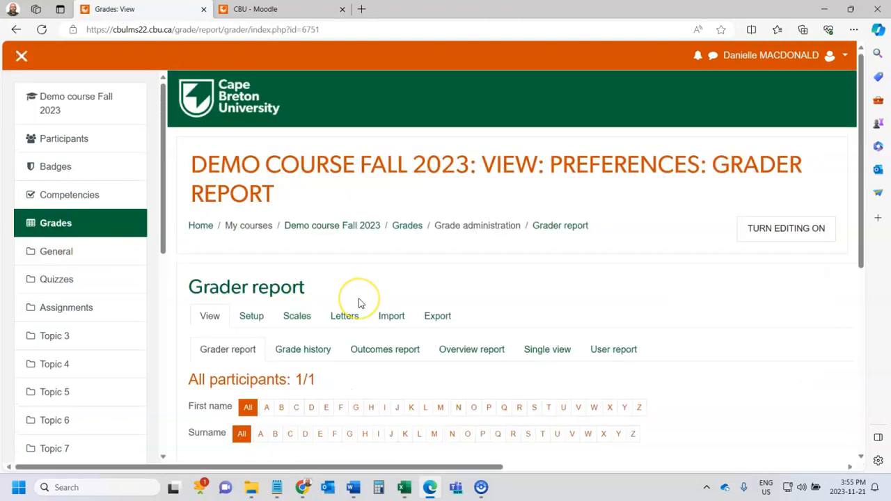
pyautogui.scroll(-2, 404, 305)
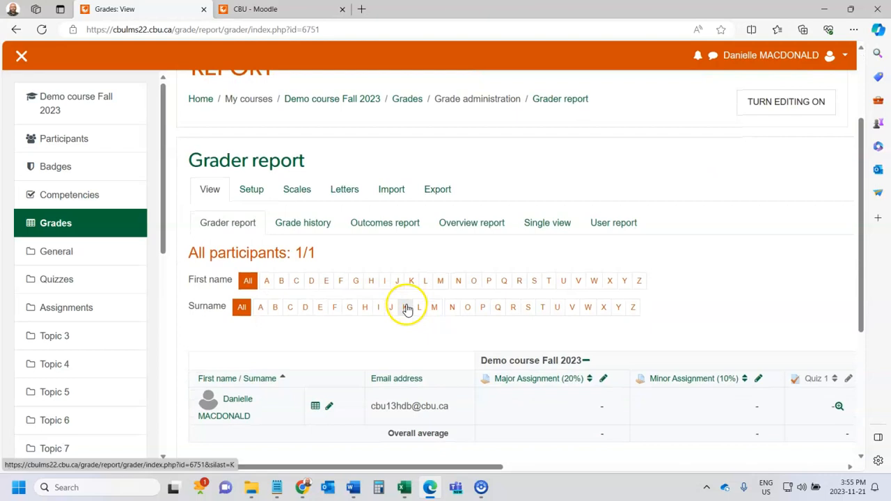
pyautogui.scroll(-1, 407, 309)
pyautogui.moveTo(449, 472); pyautogui.dragTo(379, 497)
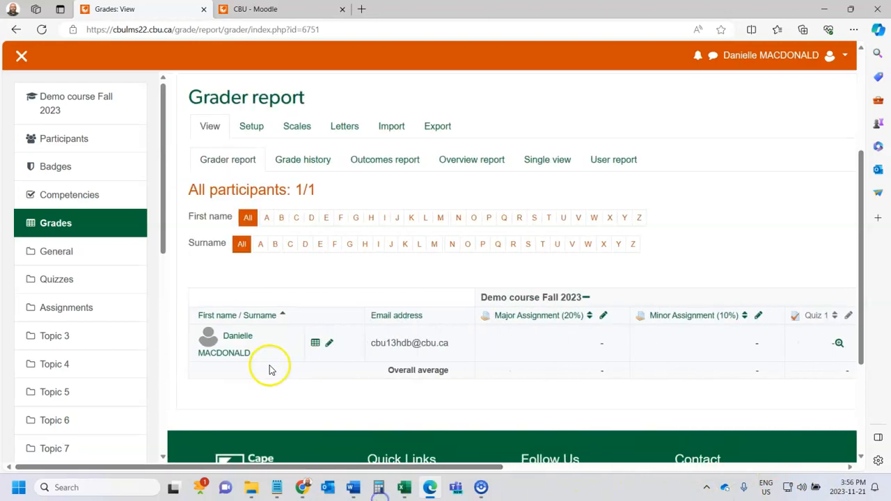
pyautogui.scroll(1, 270, 369)
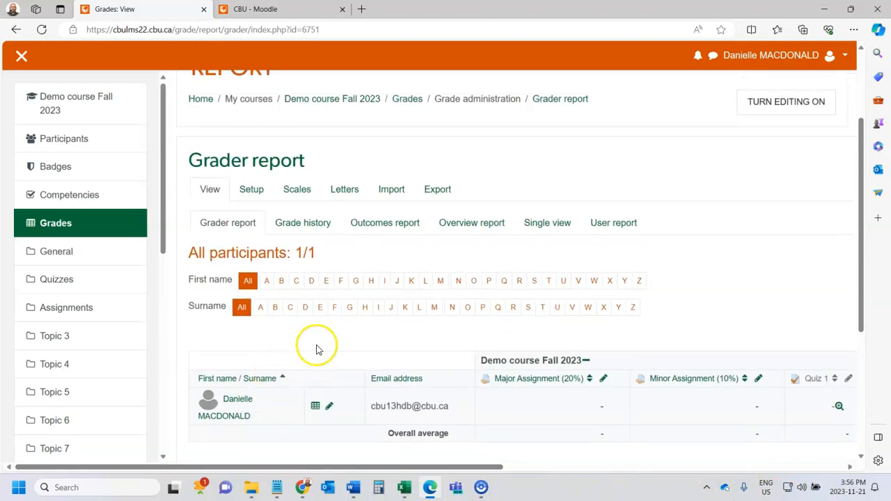
# Step: Open the gradebook setup and examine the weights and maximum grades of the assignments, quizzes, midterm and course total
pyautogui.click(250, 192)
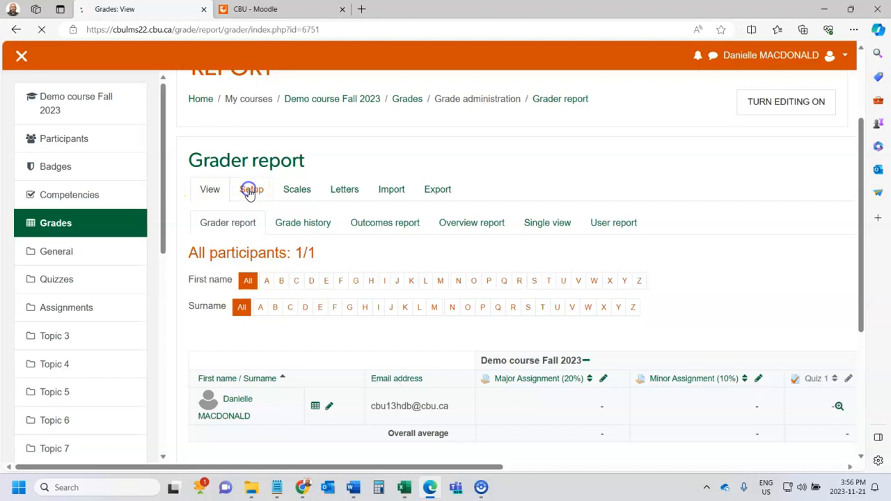
pyautogui.scroll(-2, 314, 253)
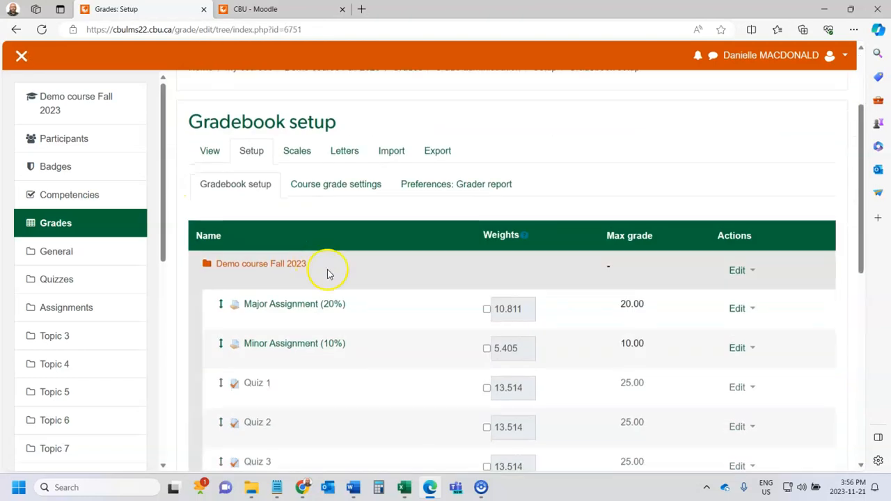
pyautogui.scroll(-4, 393, 285)
pyautogui.scroll(1, 396, 287)
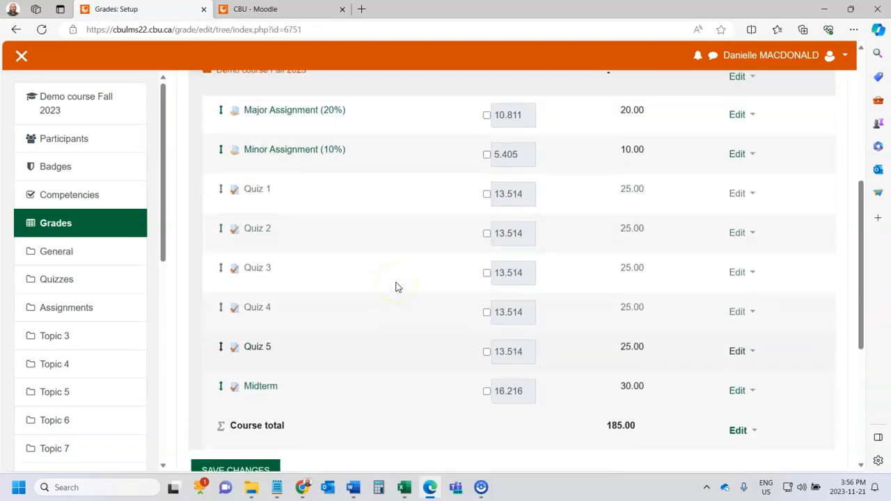
pyautogui.scroll(1, 397, 287)
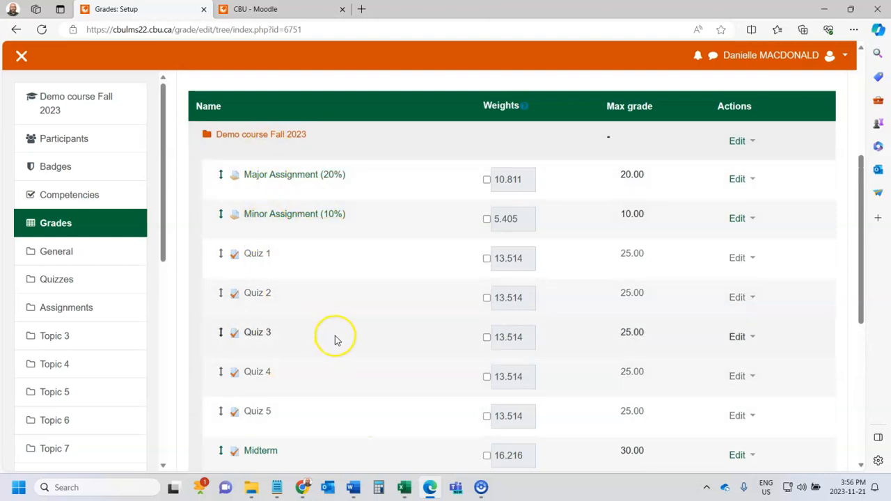
pyautogui.scroll(-2, 335, 340)
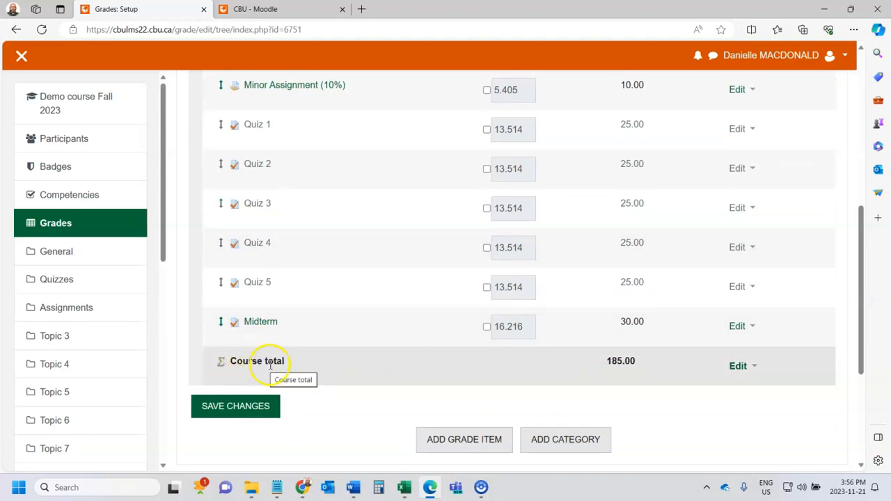
# Step: Start a new grade category in the gradebook setup and name it Quizzes
pyautogui.scroll(1, 613, 341)
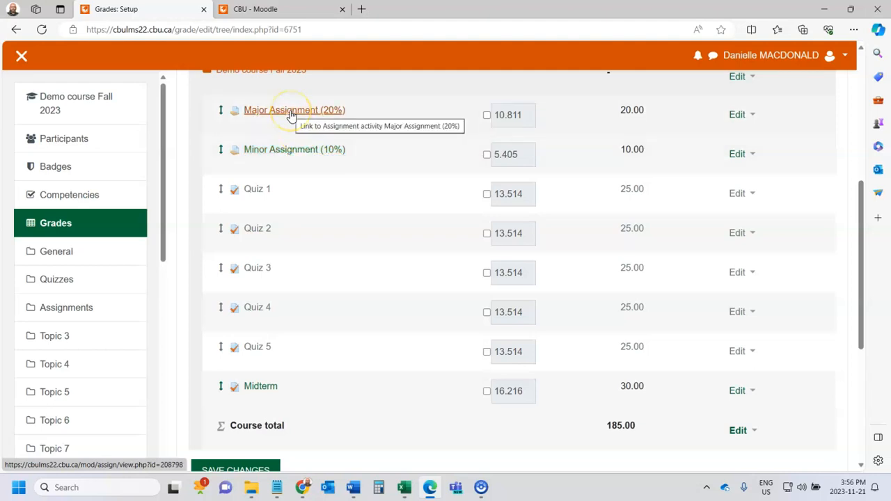
pyautogui.scroll(1, 368, 185)
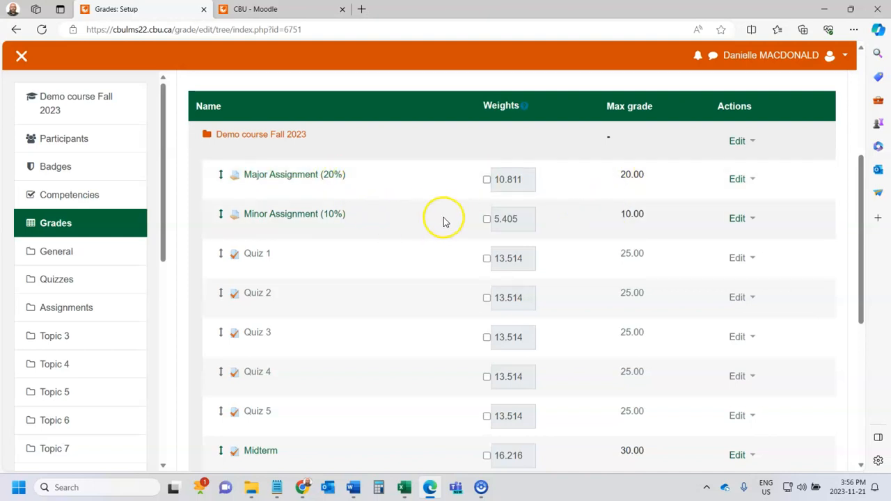
pyautogui.scroll(-2, 385, 217)
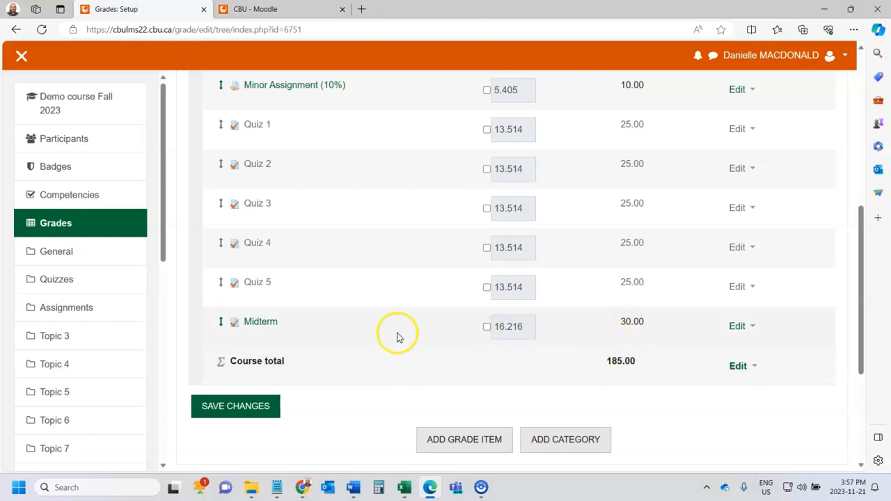
pyautogui.scroll(1, 396, 334)
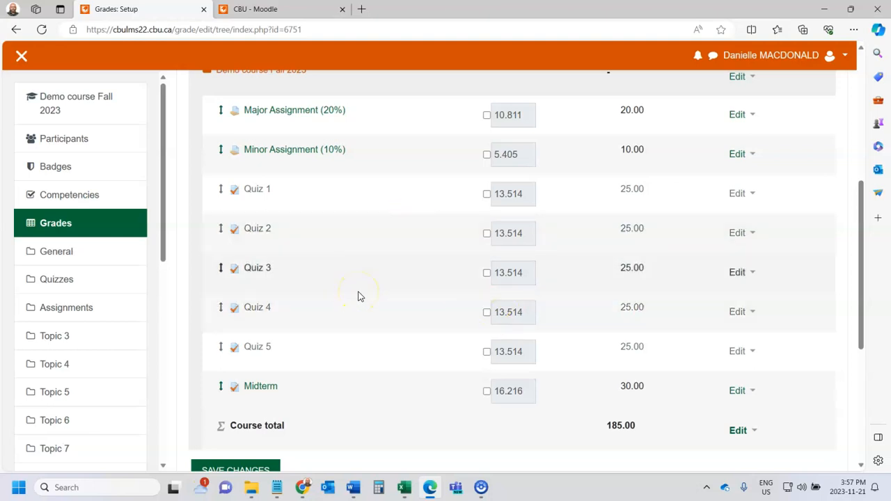
pyautogui.scroll(-3, 378, 296)
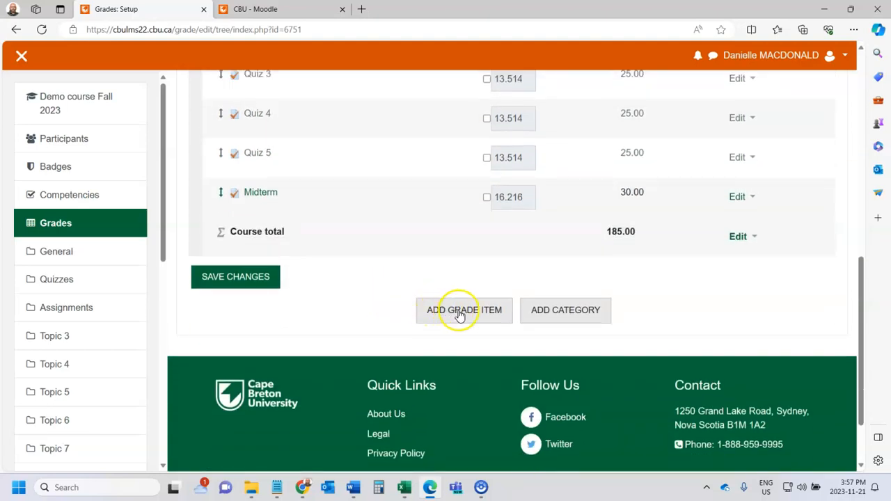
pyautogui.click(568, 313)
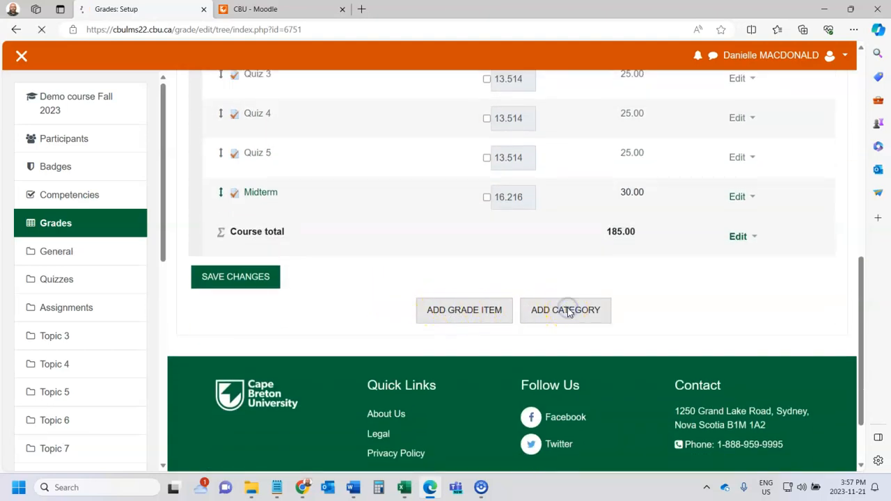
pyautogui.click(410, 307)
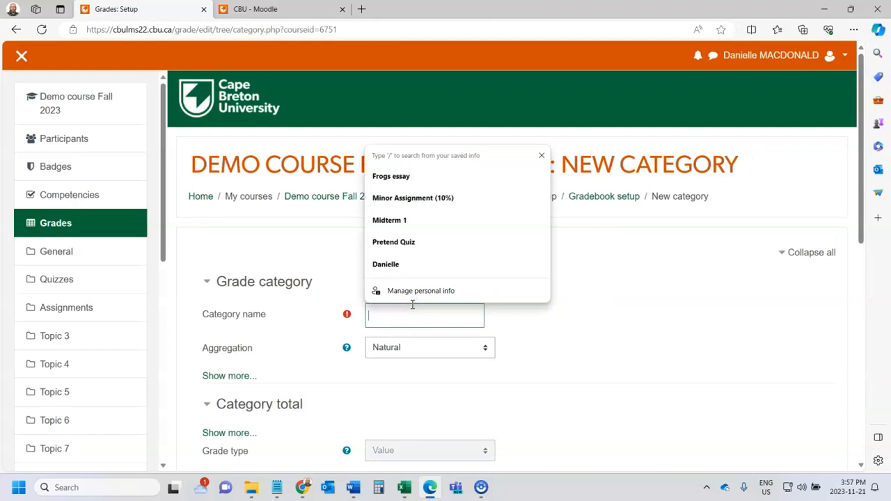
pyautogui.write('Quizzes')
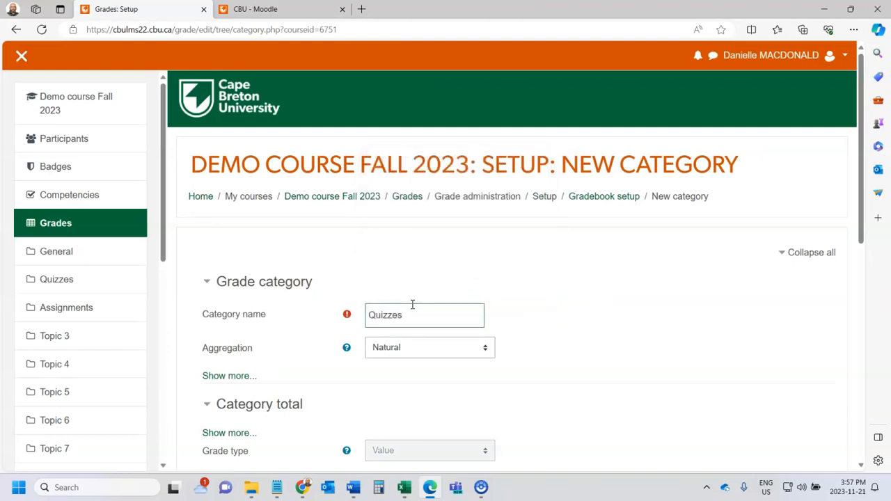
# Step: Set the Quizzes category's aggregation to Simple weighted mean of grades and its maximum grade to 25
pyautogui.click(410, 260)
pyautogui.scroll(-1, 410, 260)
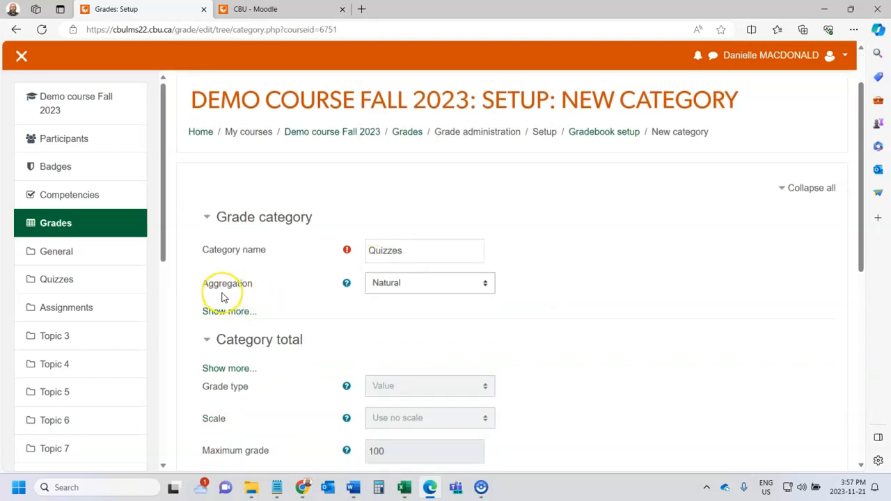
pyautogui.click(388, 285)
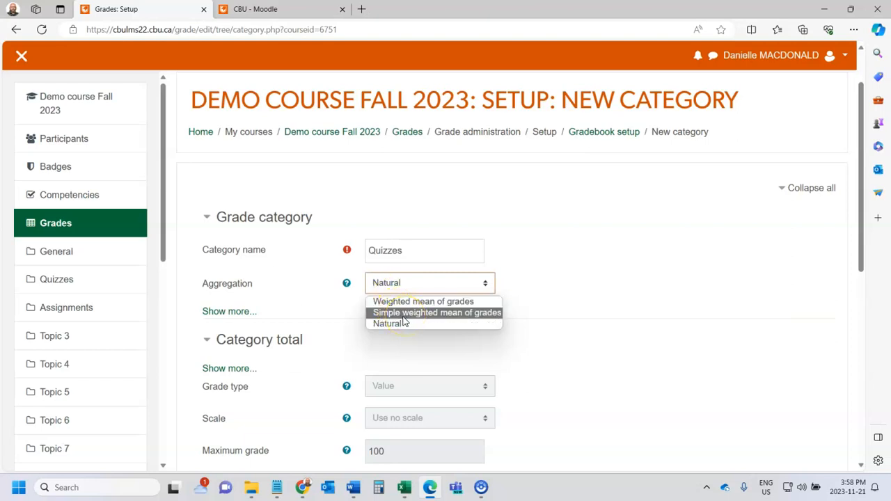
pyautogui.click(406, 314)
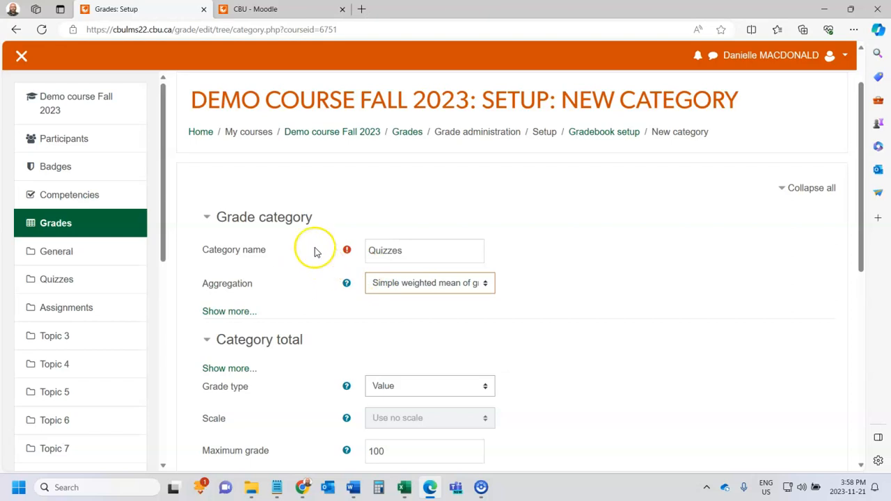
pyautogui.scroll(-1, 314, 252)
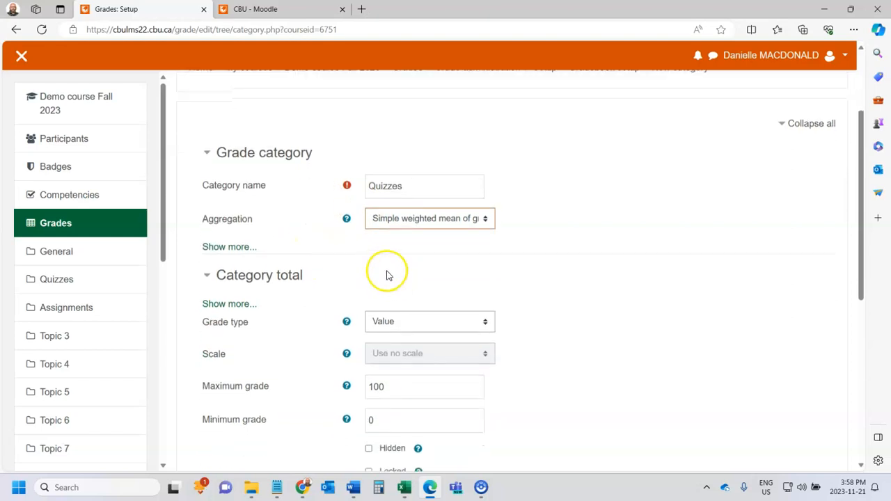
pyautogui.scroll(-1, 376, 273)
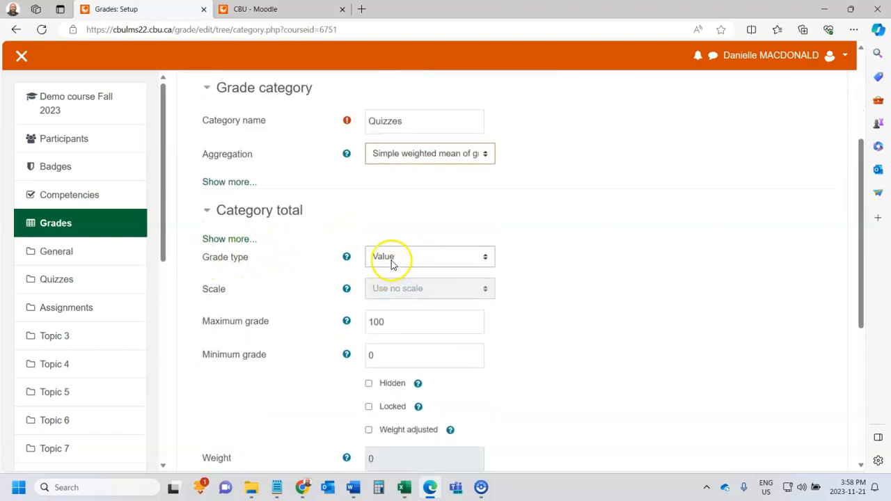
pyautogui.scroll(-1, 378, 285)
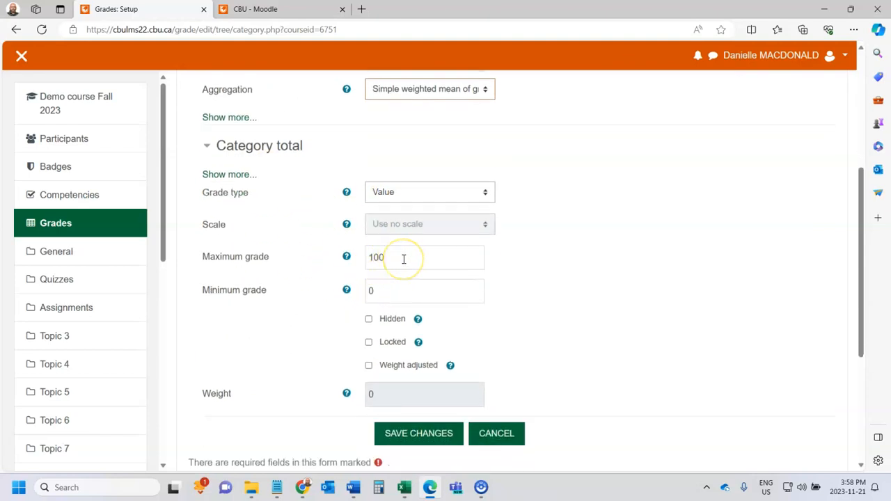
pyautogui.moveTo(404, 258); pyautogui.dragTo(317, 264)
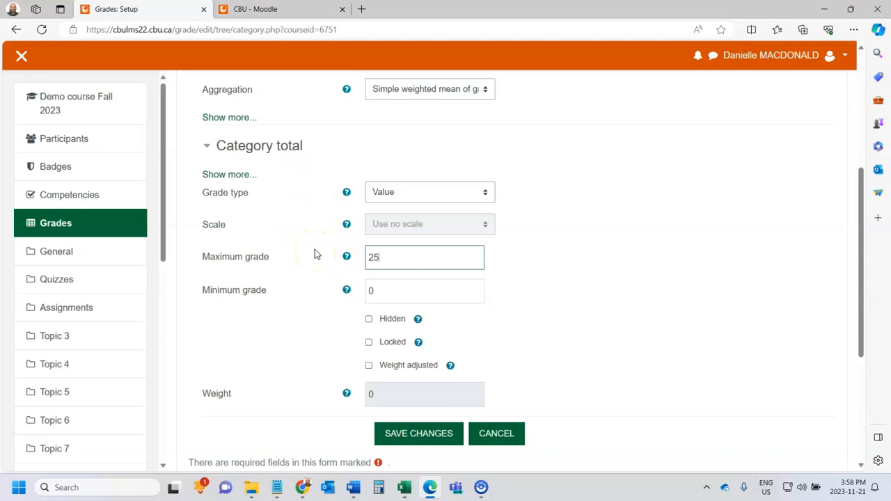
# Step: Turn off excluding empty grades for the Quizzes category, set it to drop the lowest 1 grade, and save the category
pyautogui.scroll(1, 322, 266)
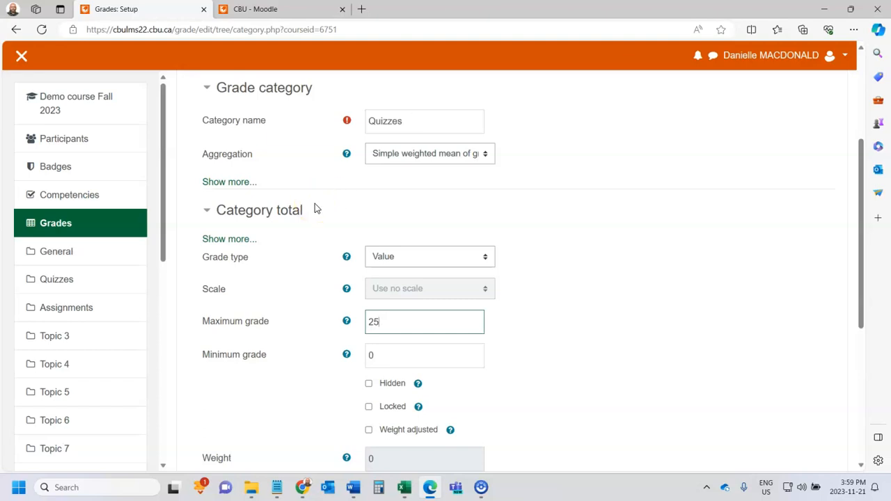
pyautogui.click(209, 183)
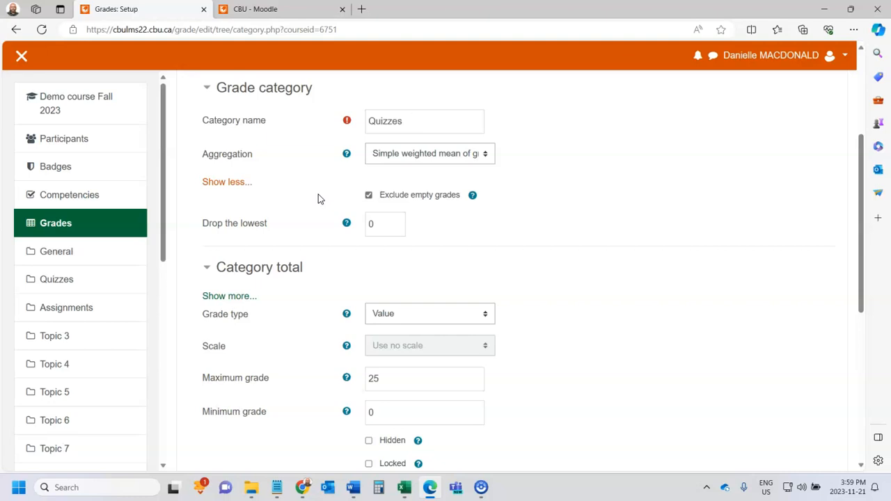
pyautogui.click(368, 195)
pyautogui.moveTo(371, 224); pyautogui.dragTo(323, 233)
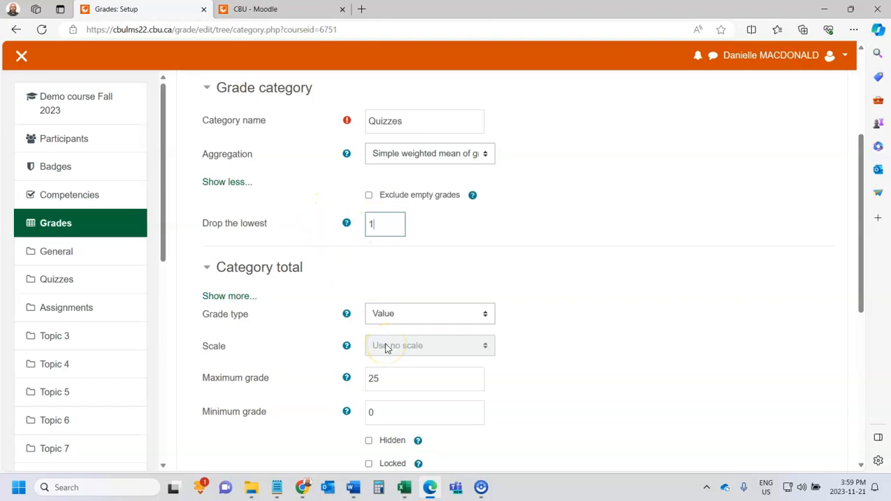
pyautogui.click(312, 184)
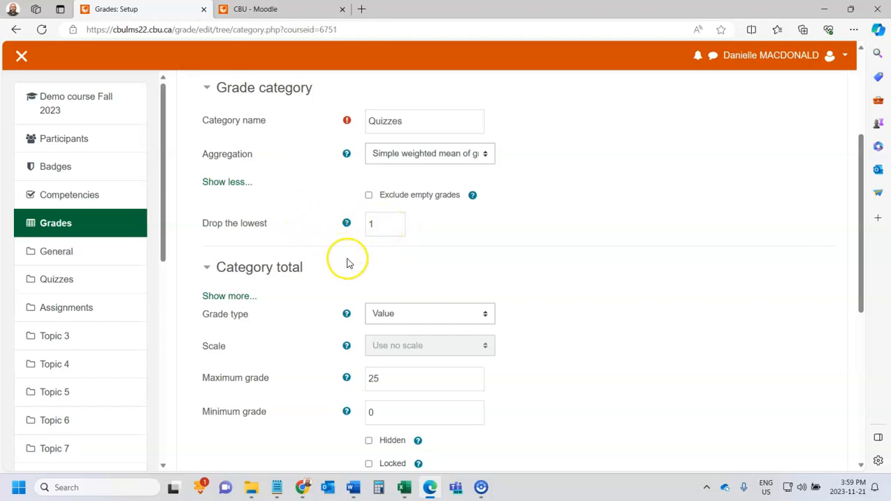
pyautogui.scroll(-1, 348, 255)
pyautogui.scroll(-1, 348, 255)
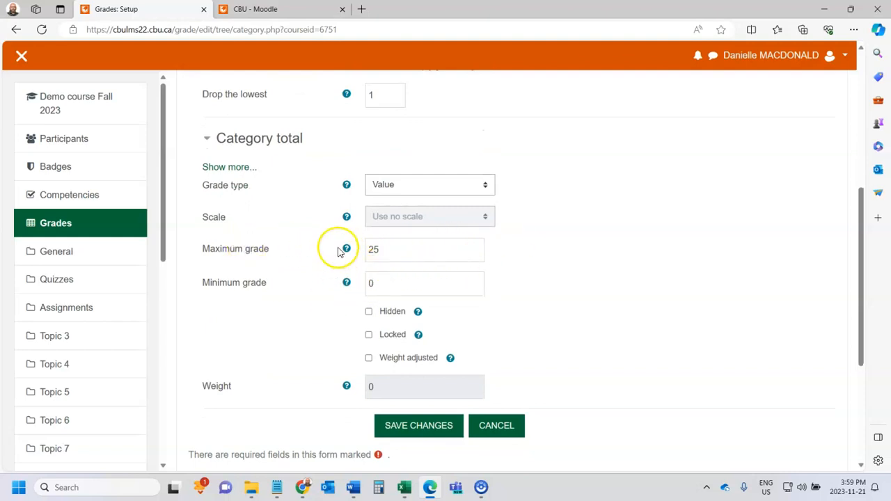
pyautogui.scroll(-1, 392, 259)
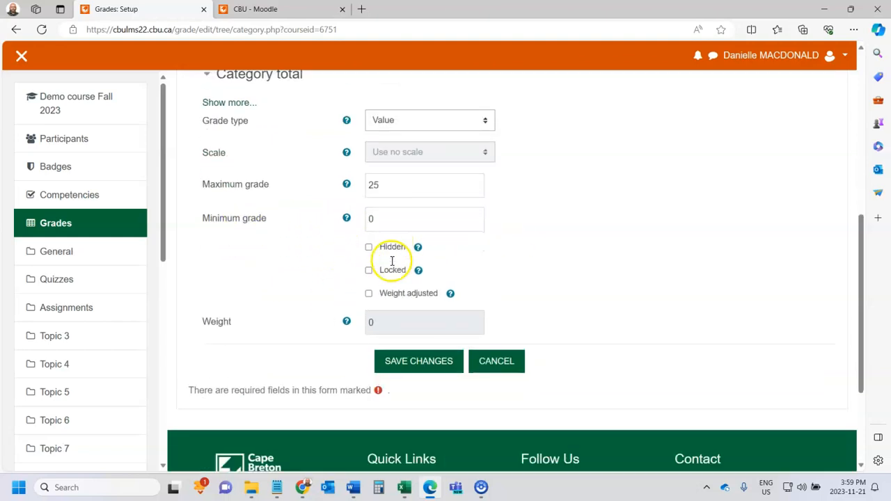
pyautogui.click(427, 362)
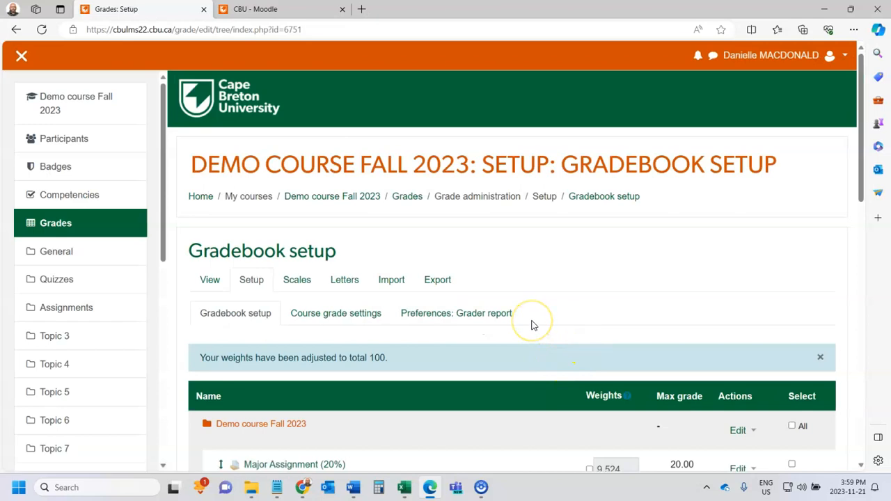
# Step: Move Quiz 1 into the Quizzes category in the gradebook setup
pyautogui.scroll(-10, 532, 325)
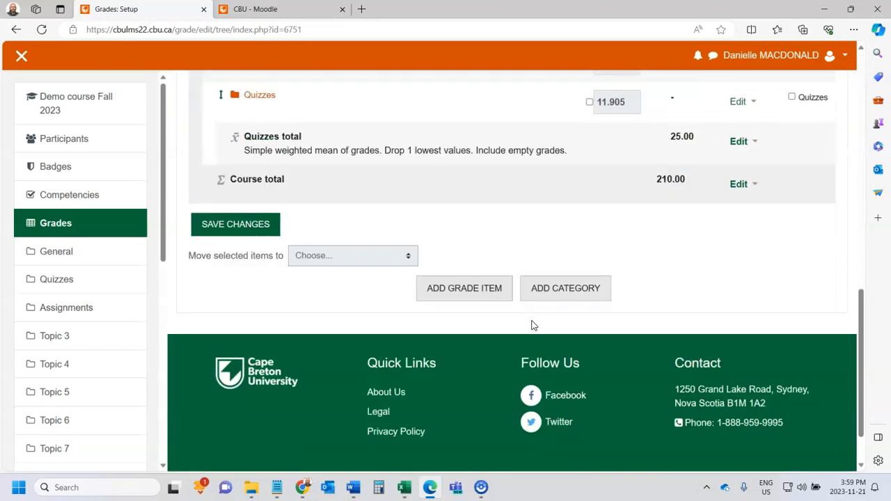
pyautogui.scroll(2, 532, 325)
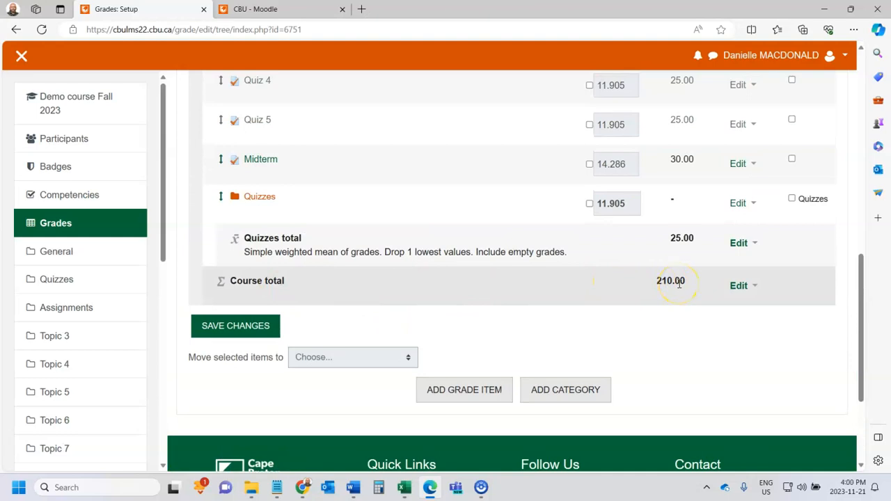
pyautogui.scroll(1, 275, 233)
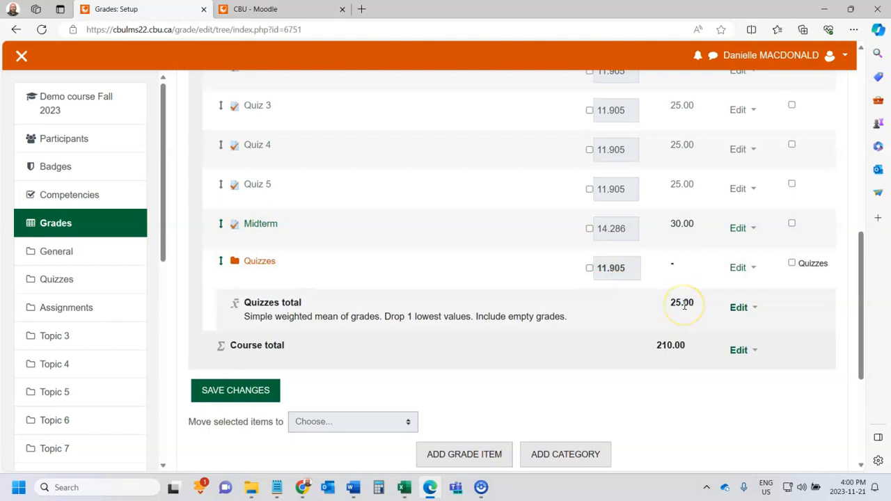
pyautogui.scroll(2, 662, 199)
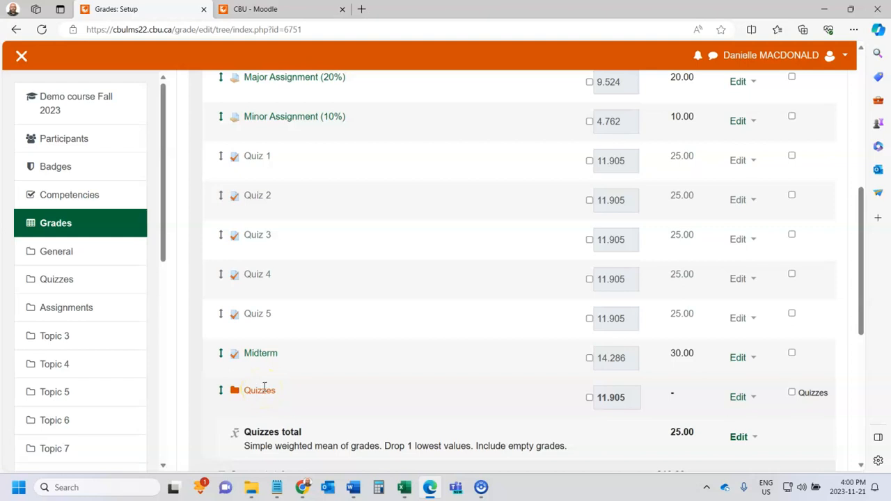
pyautogui.click(220, 157)
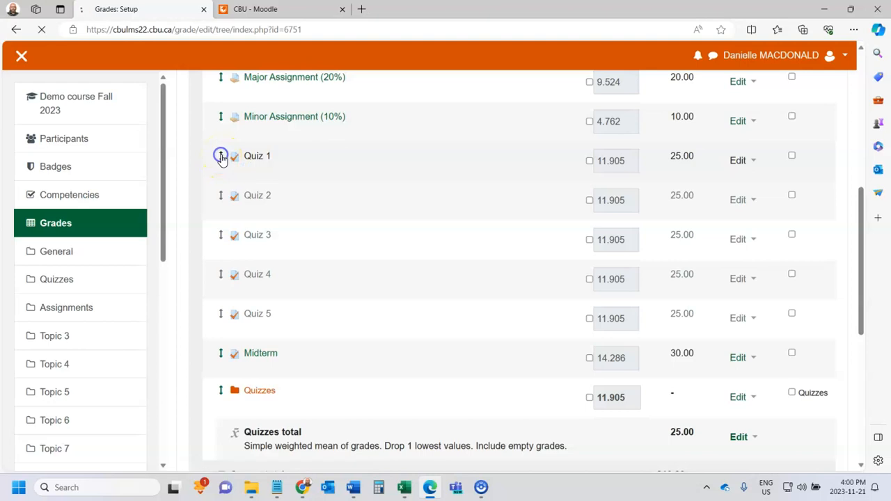
pyautogui.scroll(-8, 336, 279)
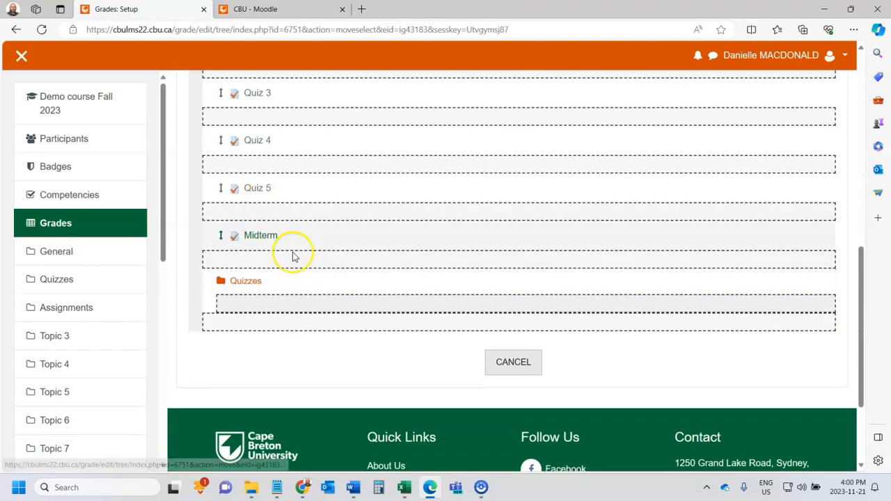
pyautogui.scroll(1, 299, 268)
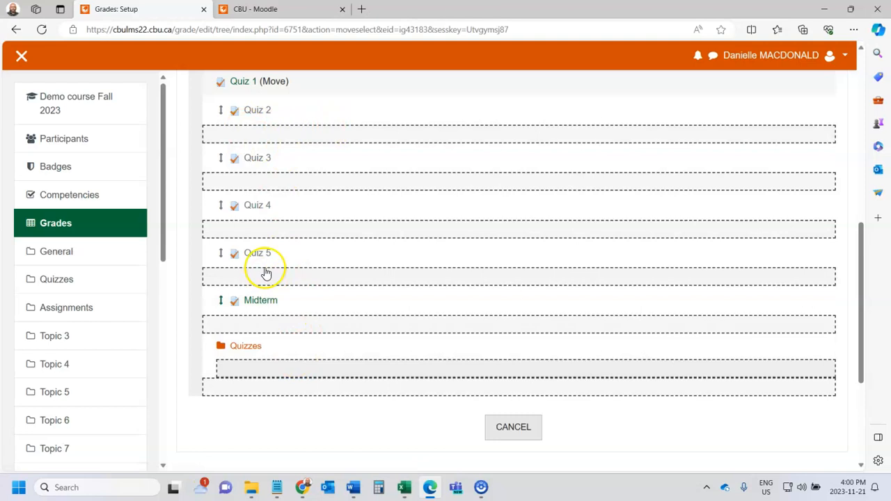
pyautogui.scroll(1, 272, 119)
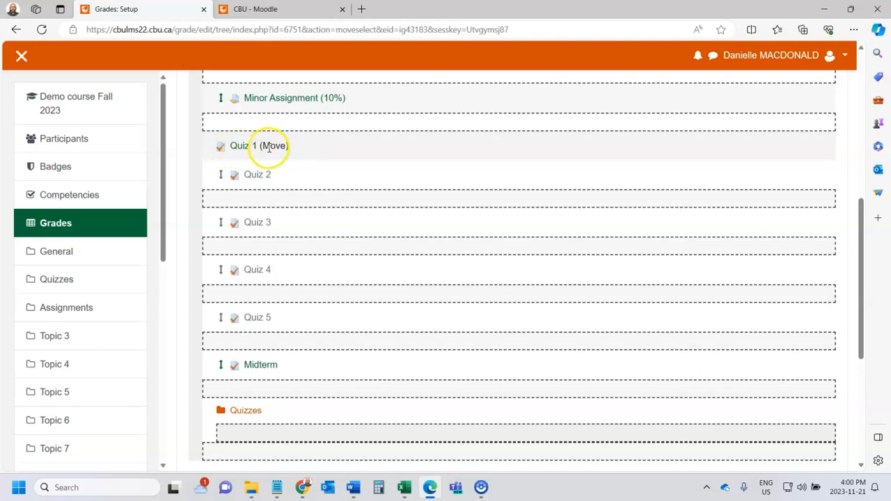
pyautogui.scroll(-2, 316, 213)
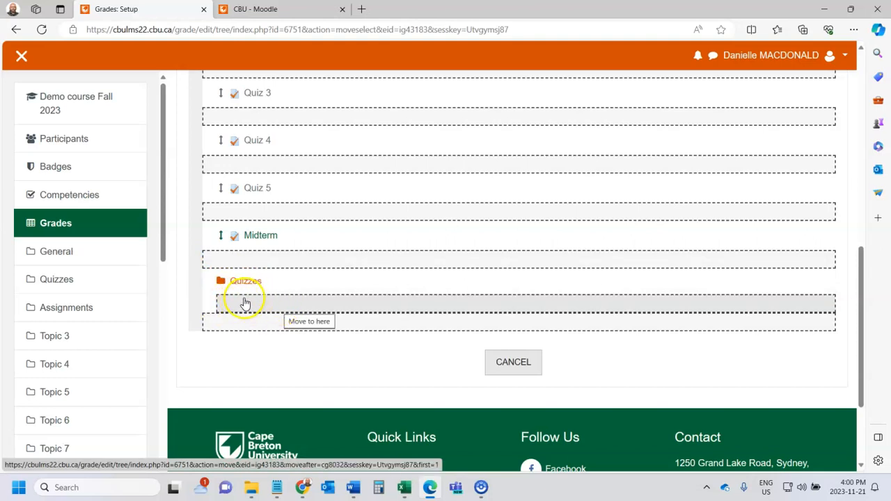
pyautogui.click(245, 300)
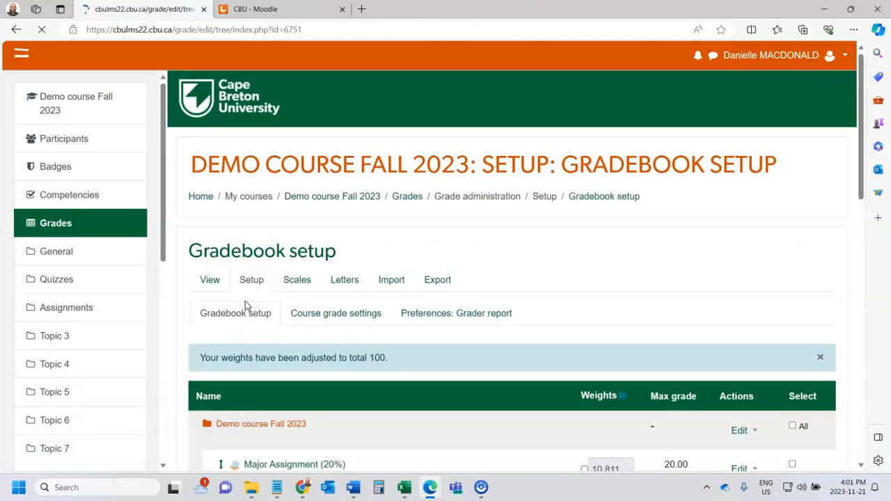
# Step: Check Quiz 1's placement in the Quizzes category along with the category total and course total
pyautogui.scroll(-7, 265, 302)
pyautogui.scroll(-3, 338, 327)
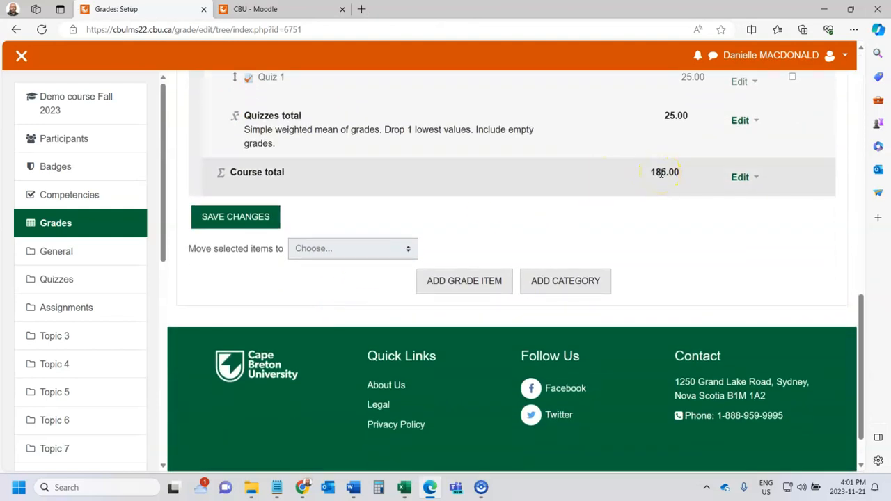
pyautogui.scroll(1, 630, 181)
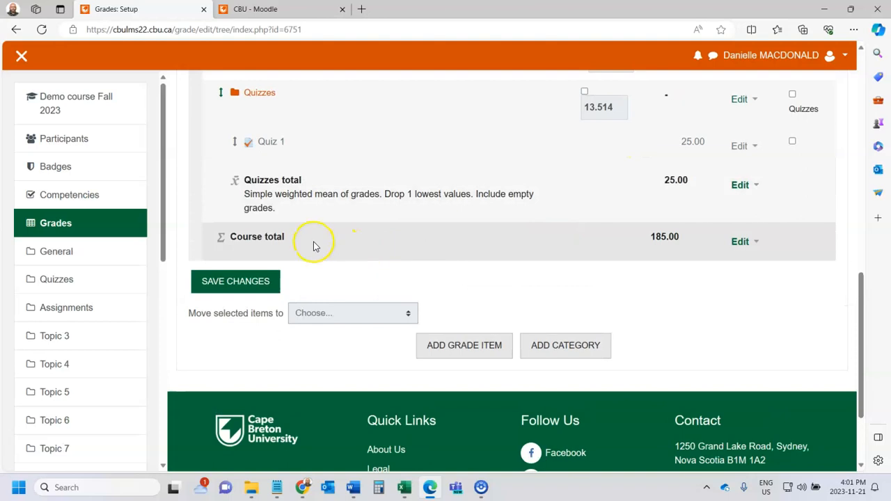
pyautogui.scroll(2, 222, 242)
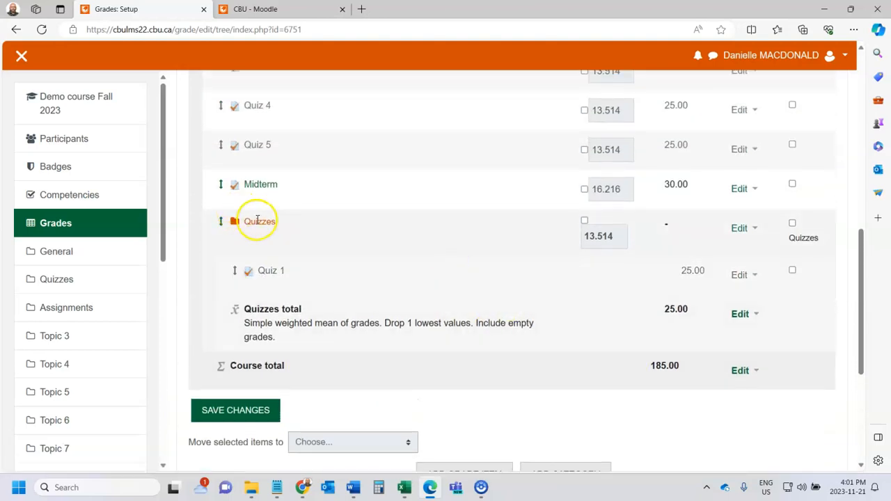
# Step: Move Quiz 2 into the Quizzes category, directly below Quiz 1
pyautogui.scroll(2, 352, 292)
pyautogui.click(220, 157)
pyautogui.scroll(-7, 324, 315)
pyautogui.scroll(-2, 324, 315)
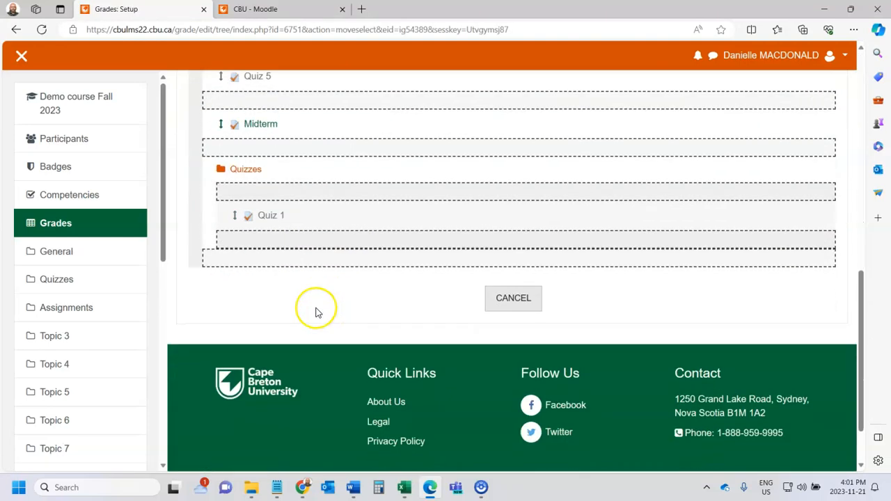
pyautogui.click(250, 238)
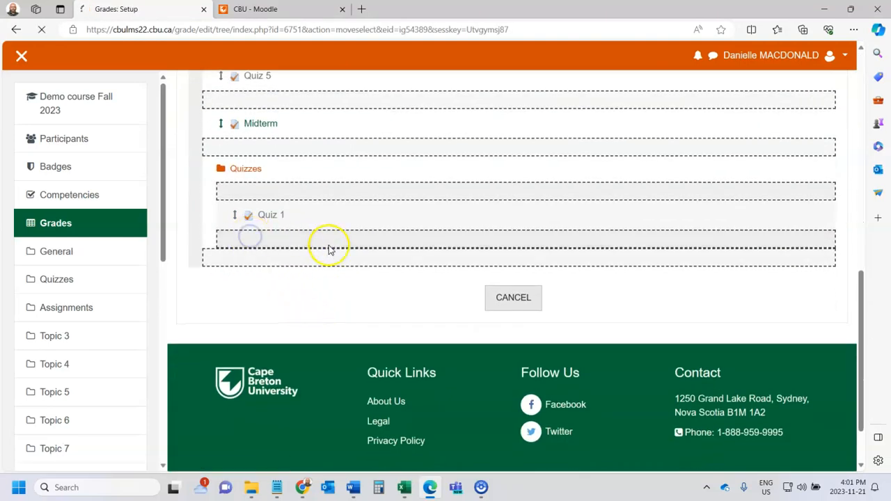
# Step: Move Quiz 3 into the Quizzes category, directly below Quiz 2
pyautogui.scroll(-6, 327, 243)
pyautogui.click(220, 156)
pyautogui.scroll(-4, 309, 235)
pyautogui.scroll(-4, 336, 270)
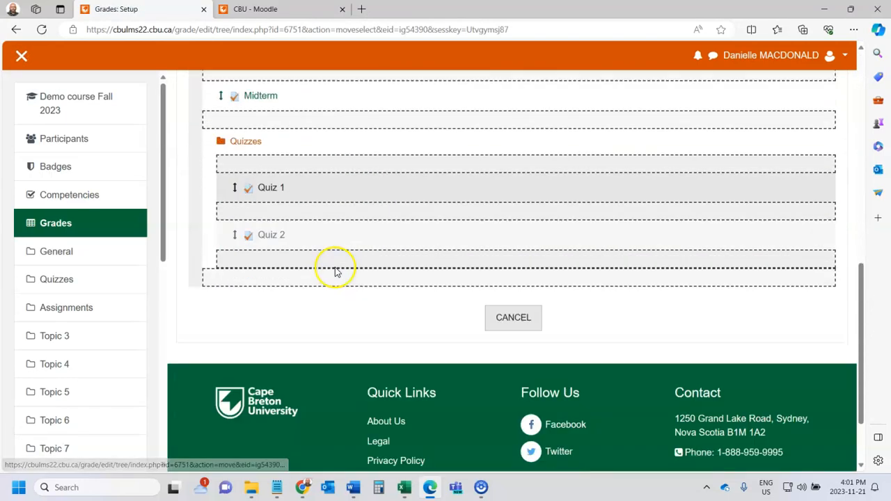
pyautogui.click(281, 241)
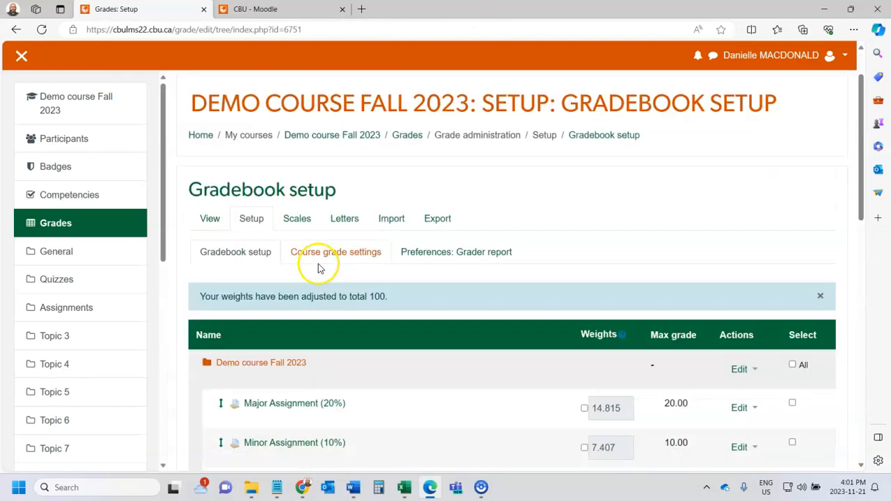
# Step: Move Quiz 4 into the Quizzes category, directly below Quiz 3
pyautogui.scroll(-5, 316, 275)
pyautogui.click(220, 157)
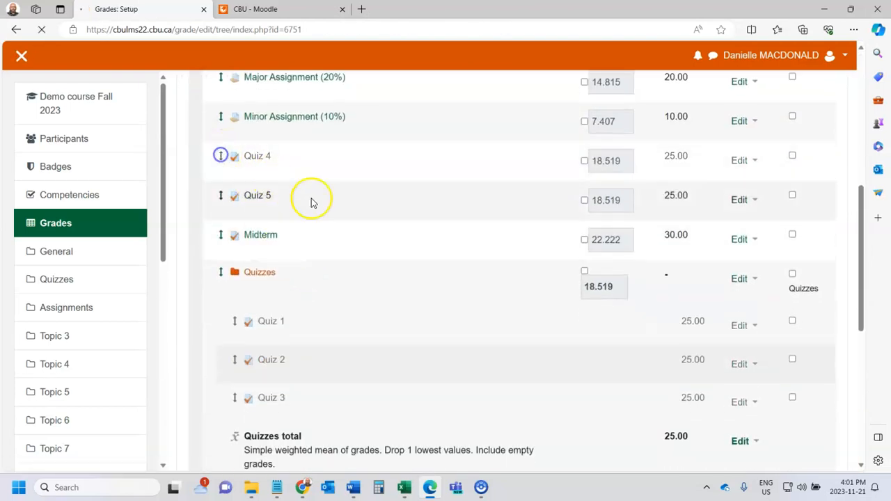
pyautogui.scroll(-8, 324, 257)
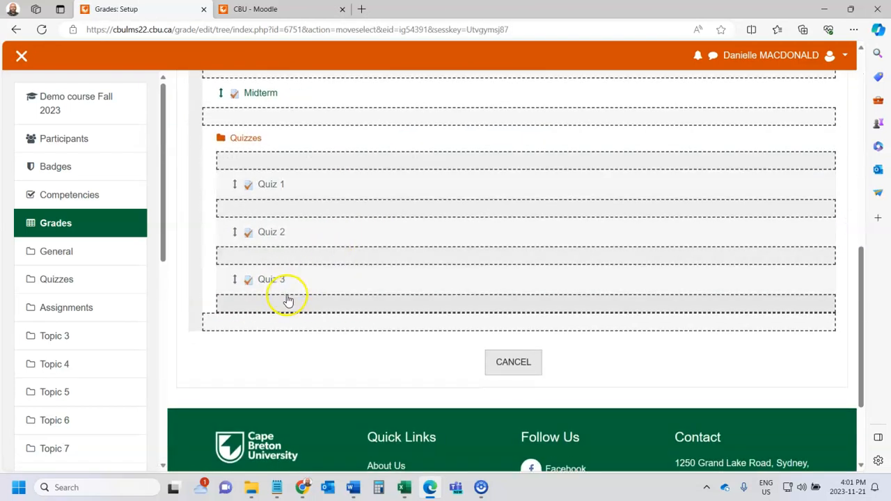
pyautogui.scroll(-5, 362, 289)
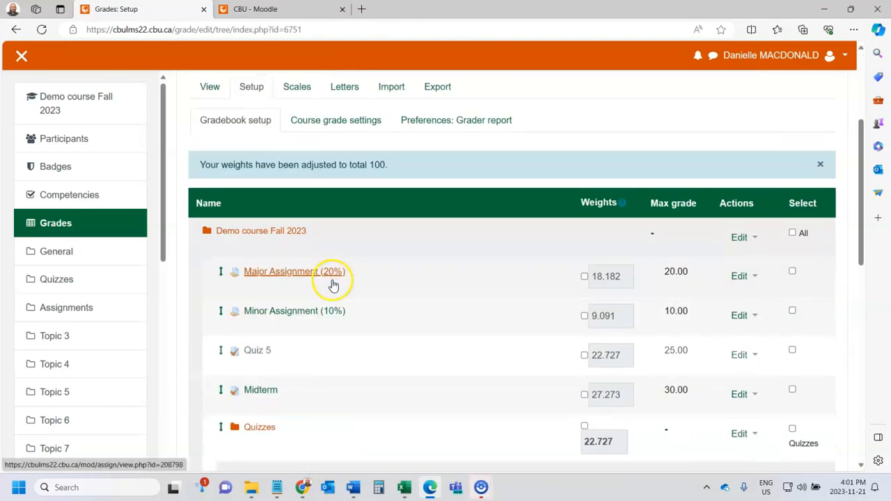
# Step: Move Quiz 5 into the Quizzes category, directly below Quiz 4
pyautogui.click(220, 220)
pyautogui.scroll(-5, 278, 264)
pyautogui.scroll(-3, 290, 278)
pyautogui.click(277, 302)
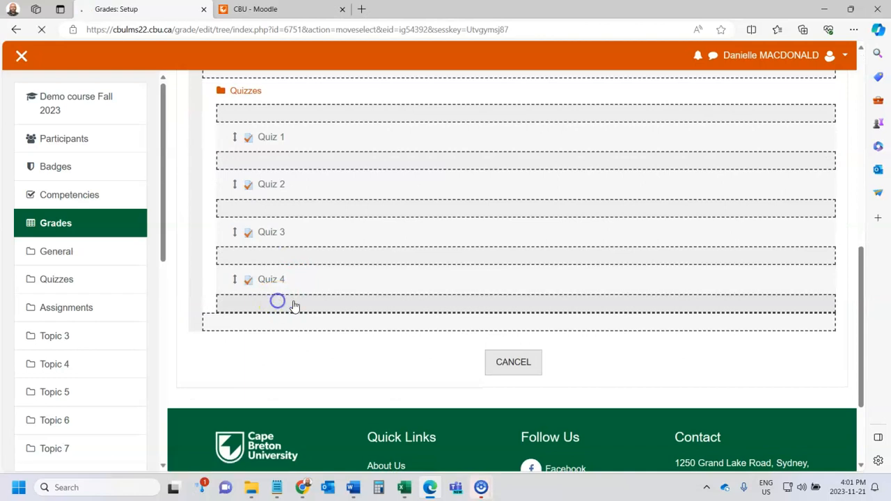
# Step: Review the grouped quizzes, the Quizzes total, the other items' weights and the course total in the gradebook setup
pyautogui.scroll(-10, 360, 292)
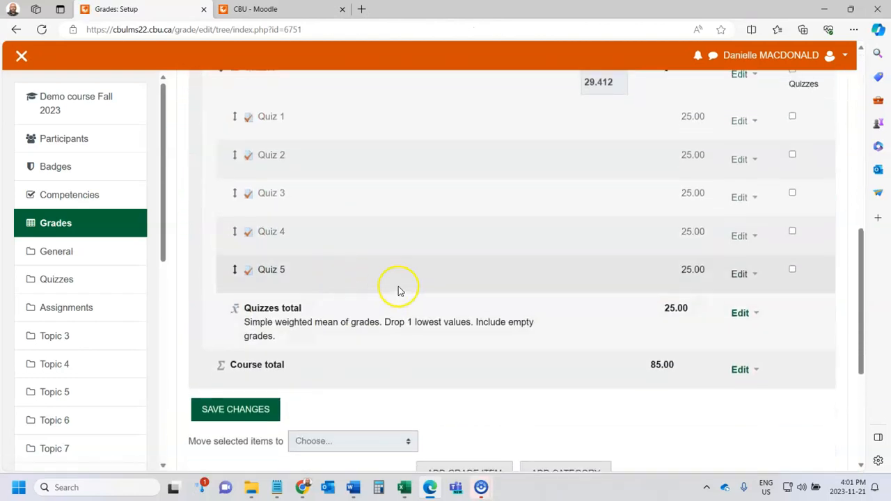
pyautogui.scroll(2, 398, 291)
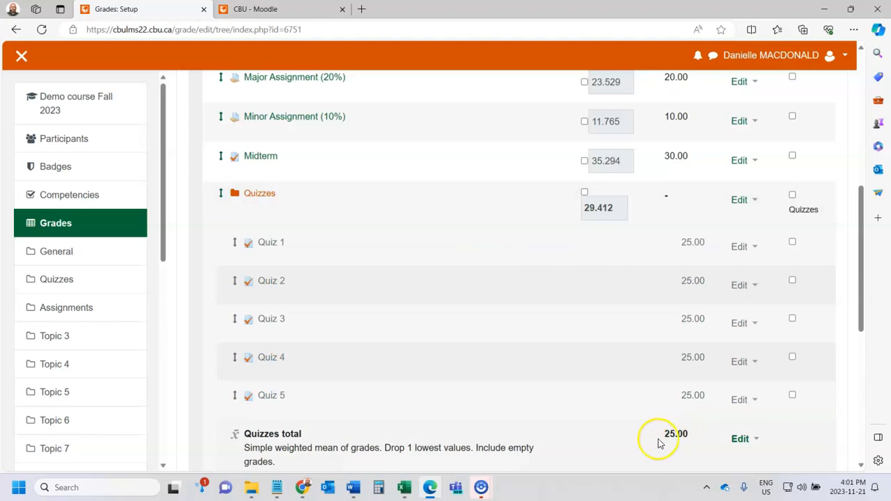
pyautogui.scroll(-1, 279, 417)
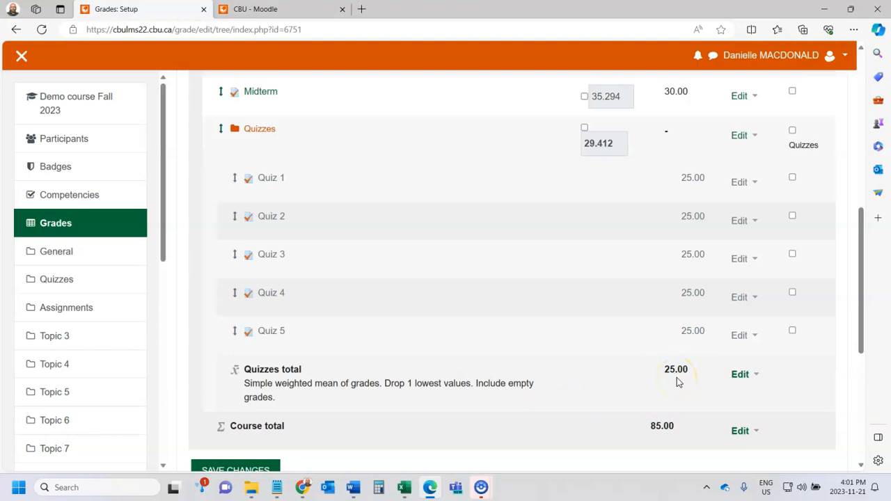
pyautogui.scroll(1, 678, 378)
pyautogui.scroll(-1, 618, 384)
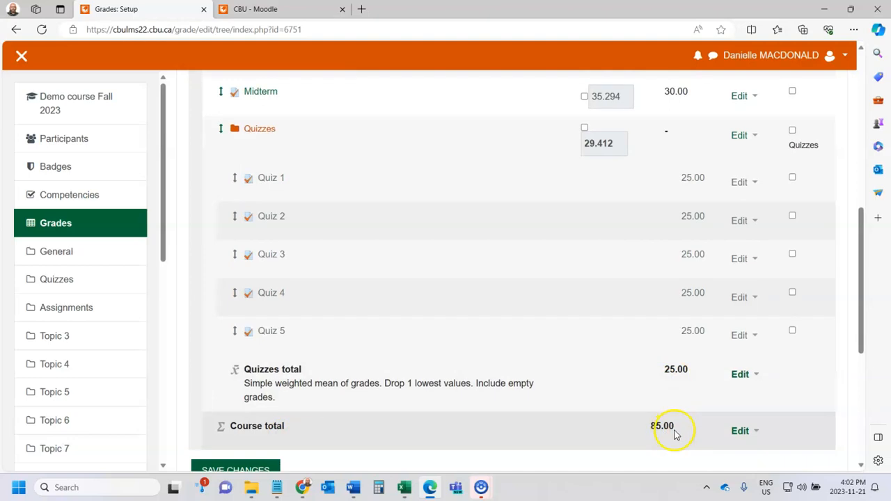
pyautogui.scroll(5, 574, 417)
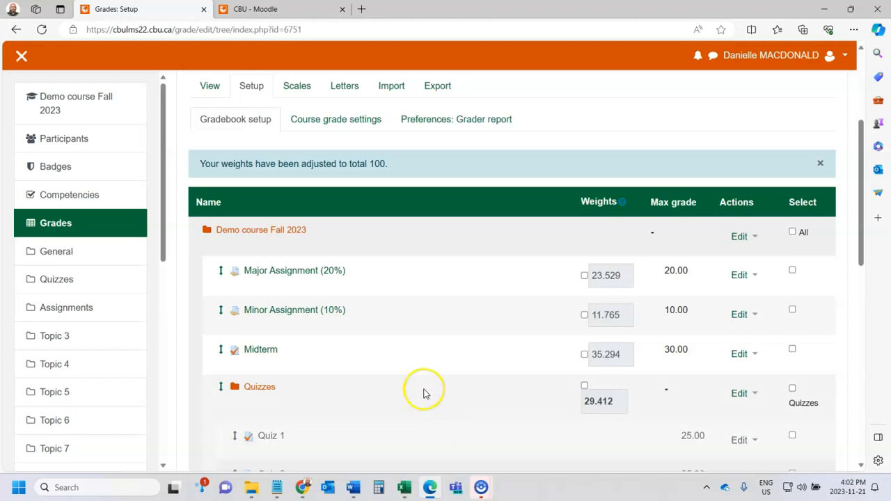
pyautogui.scroll(-3, 392, 346)
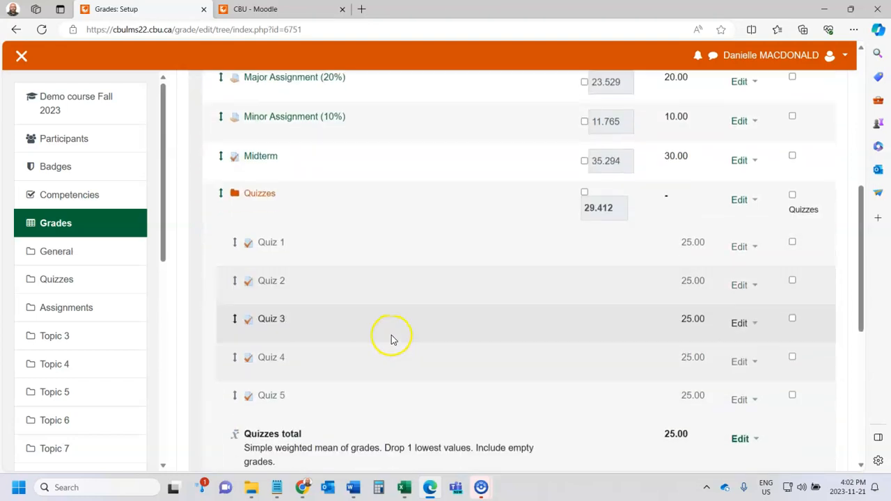
pyautogui.scroll(-3, 395, 309)
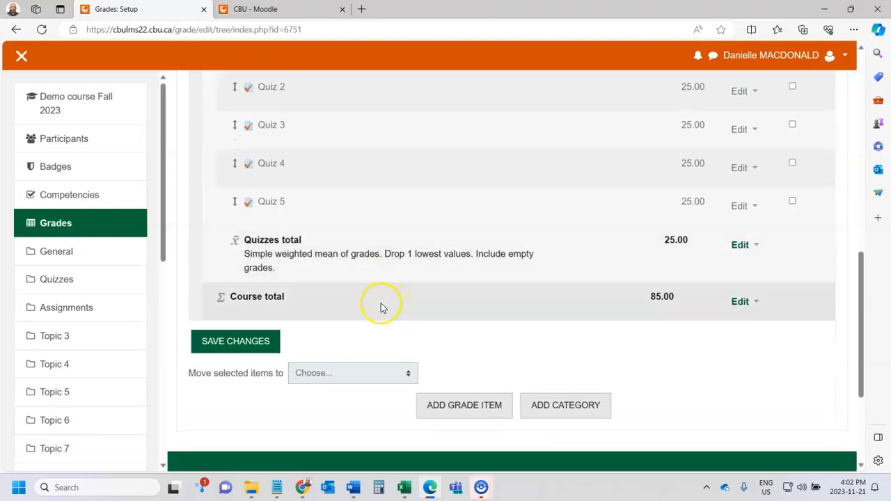
pyautogui.scroll(2, 393, 301)
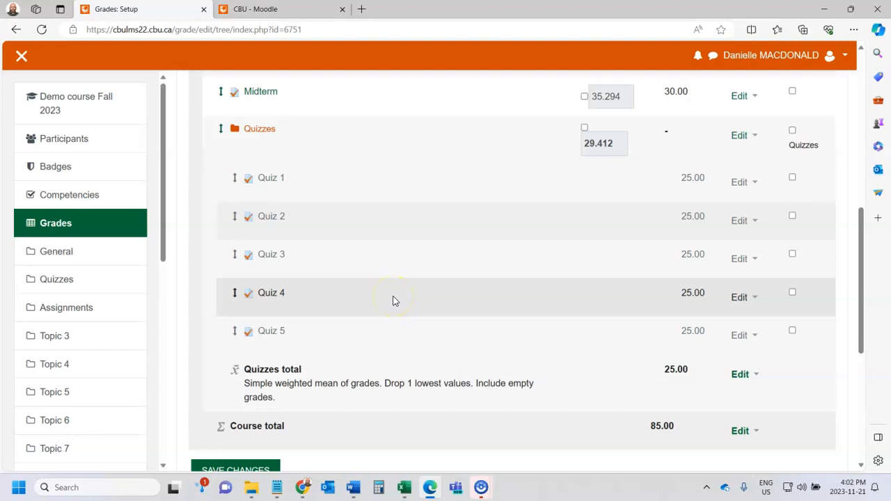
# Step: Start a new grade item in the gradebook and name it Participation
pyautogui.click(456, 259)
pyautogui.scroll(-3, 460, 255)
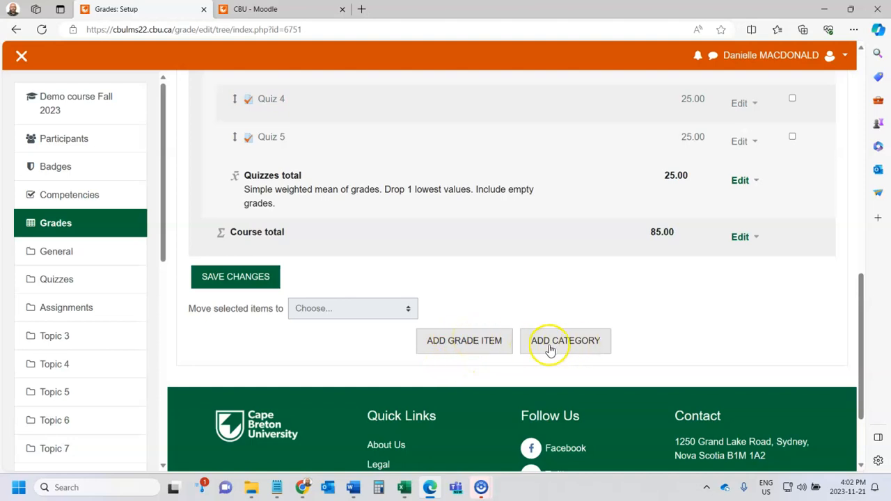
pyautogui.click(444, 343)
pyautogui.click(426, 315)
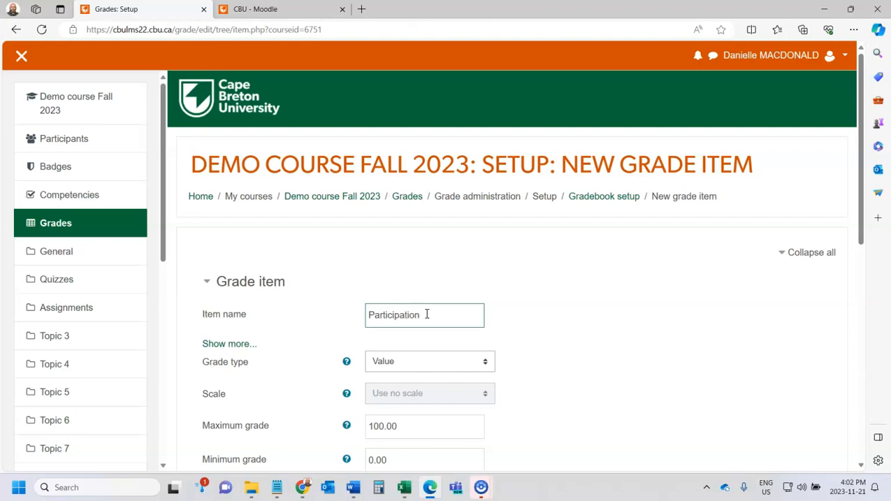
# Step: Set the Participation item's maximum grade to 15 and save the grade item
pyautogui.scroll(-3, 426, 315)
pyautogui.moveTo(426, 300); pyautogui.dragTo(334, 304)
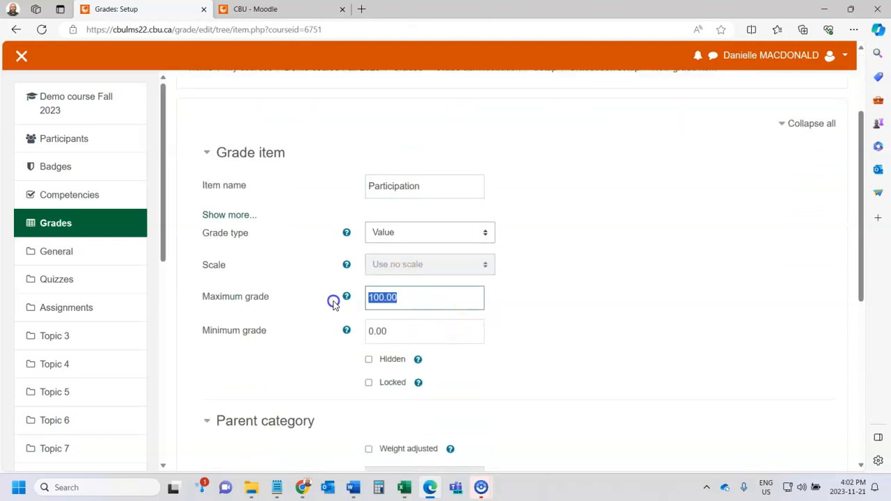
pyautogui.click(628, 282)
pyautogui.scroll(-6, 614, 308)
pyautogui.click(446, 319)
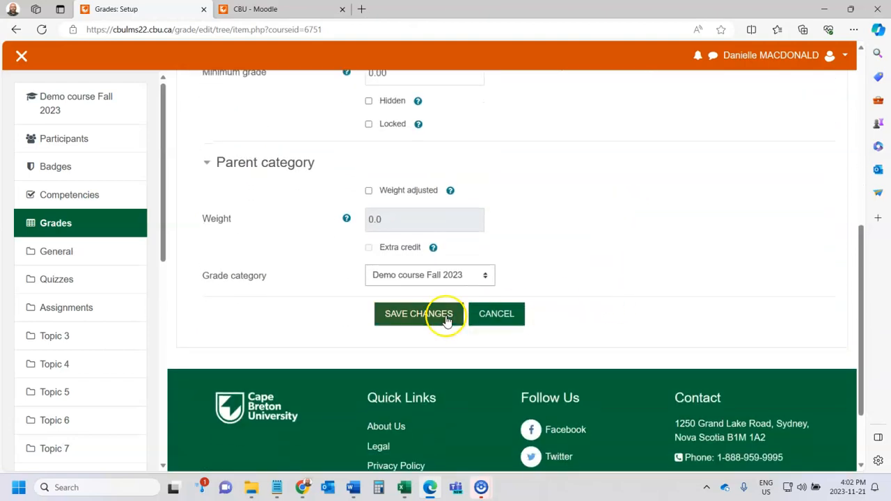
pyautogui.click(402, 319)
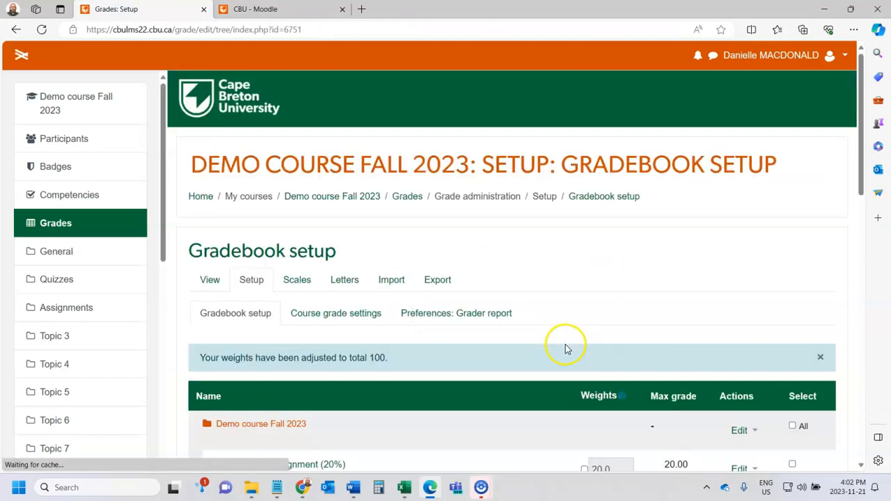
# Step: Compare each item's weight with its maximum grade and check the course total with Participation included
pyautogui.scroll(-7, 369, 310)
pyautogui.scroll(-6, 379, 313)
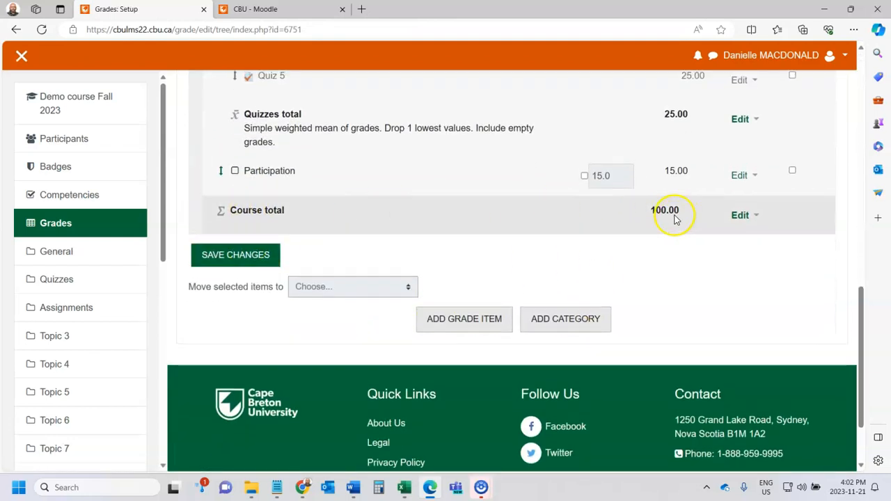
pyautogui.scroll(2, 359, 304)
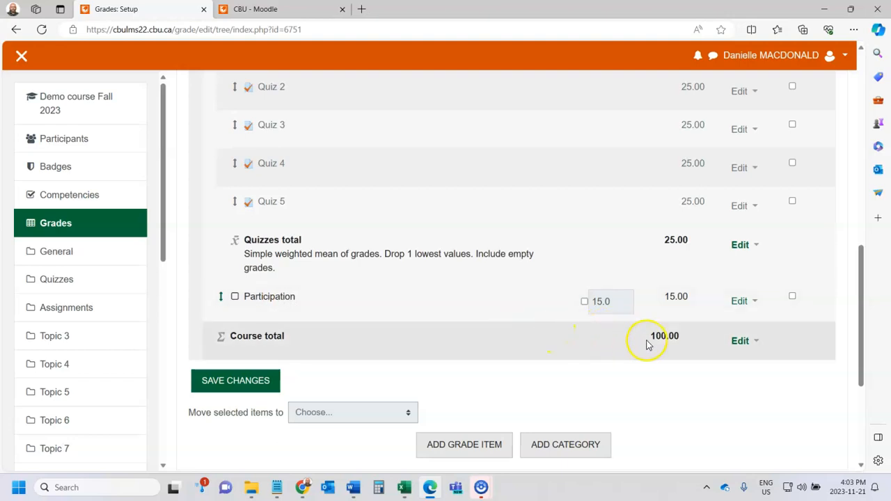
pyautogui.scroll(3, 492, 348)
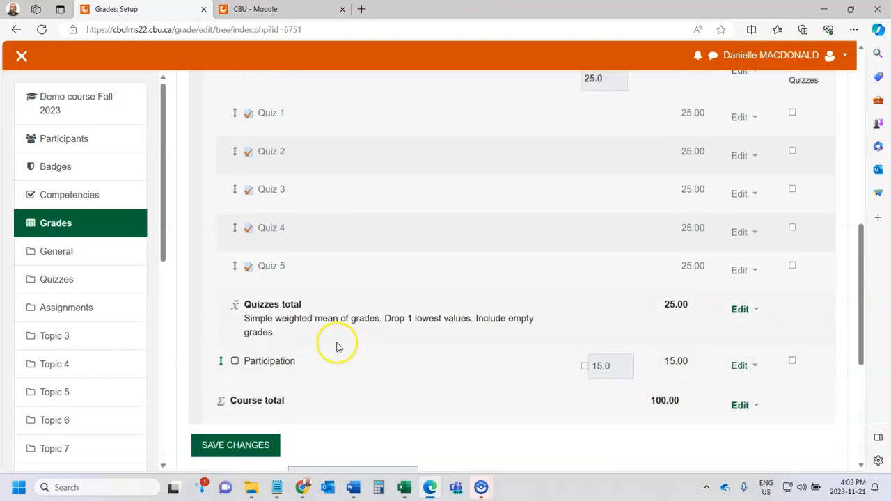
pyautogui.scroll(3, 320, 310)
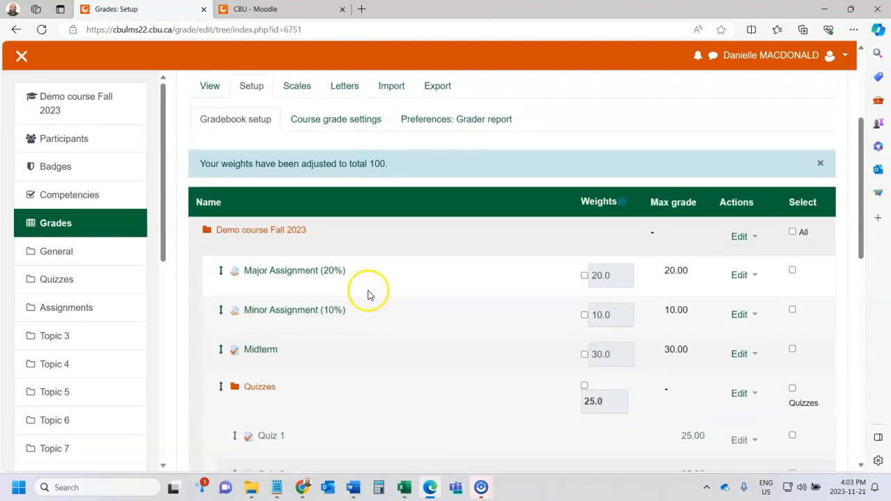
pyautogui.scroll(-1, 432, 324)
pyautogui.scroll(-5, 440, 346)
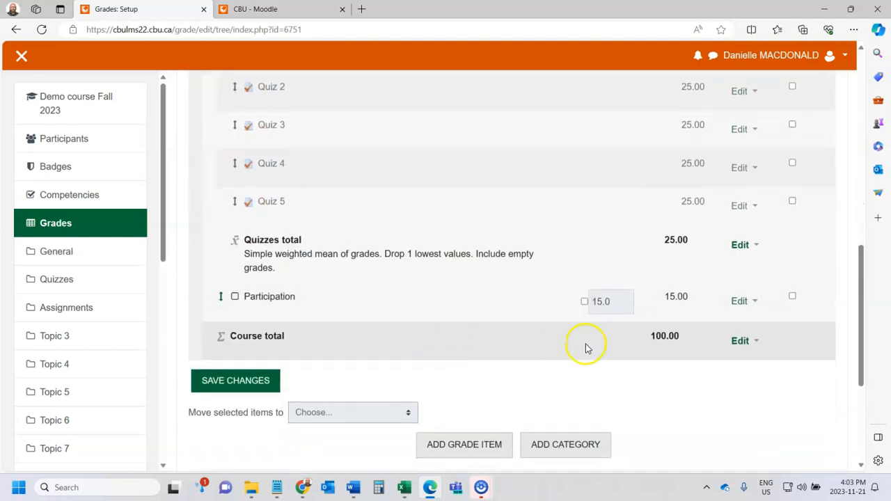
pyautogui.scroll(1, 620, 317)
pyautogui.scroll(4, 677, 371)
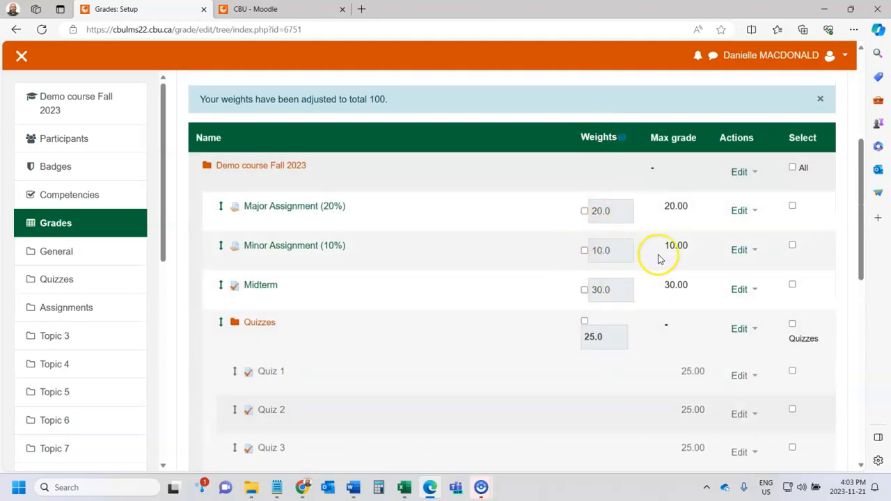
pyautogui.scroll(-1, 634, 278)
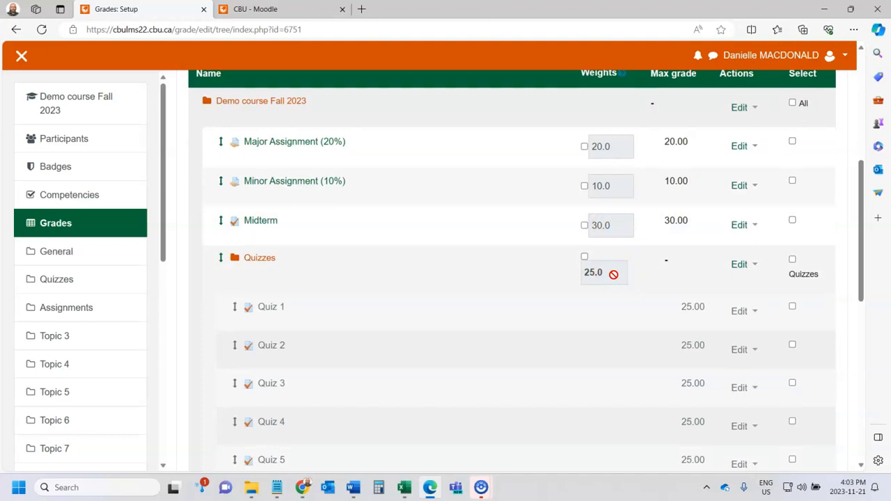
# Step: Turn on the manual weight override for Major Assignment (20%), and turn it off again
pyautogui.scroll(1, 605, 258)
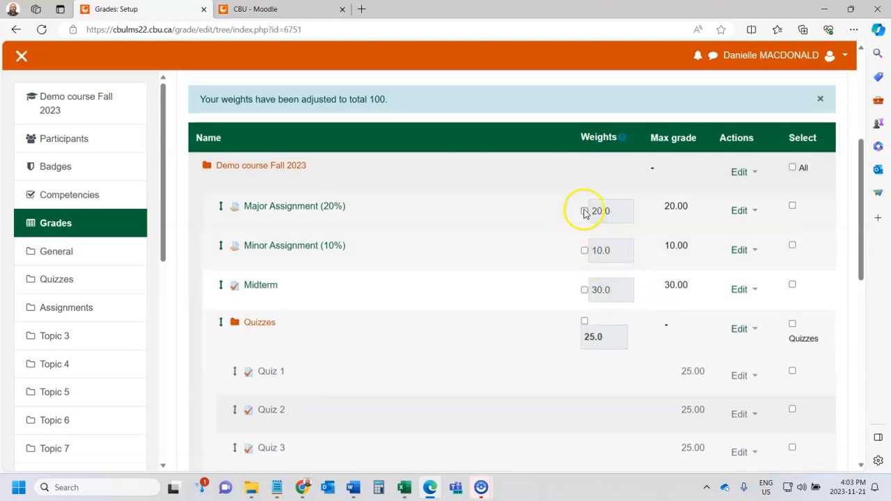
pyautogui.click(585, 212)
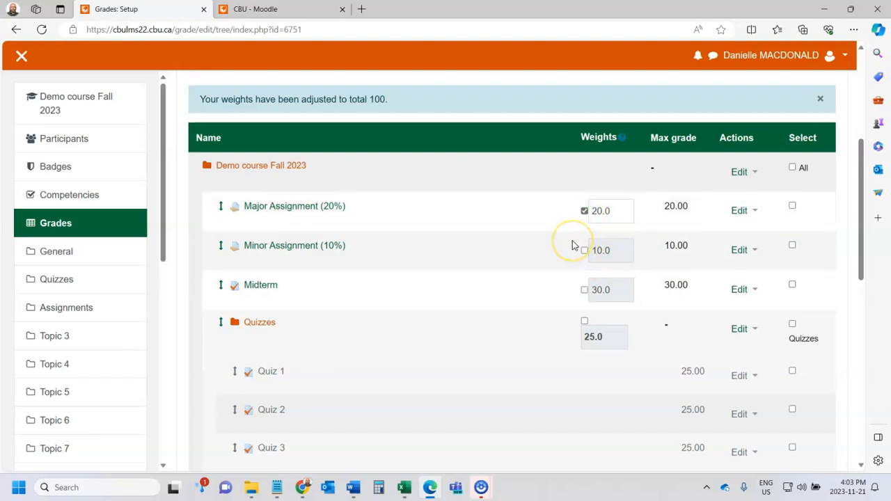
pyautogui.click(584, 211)
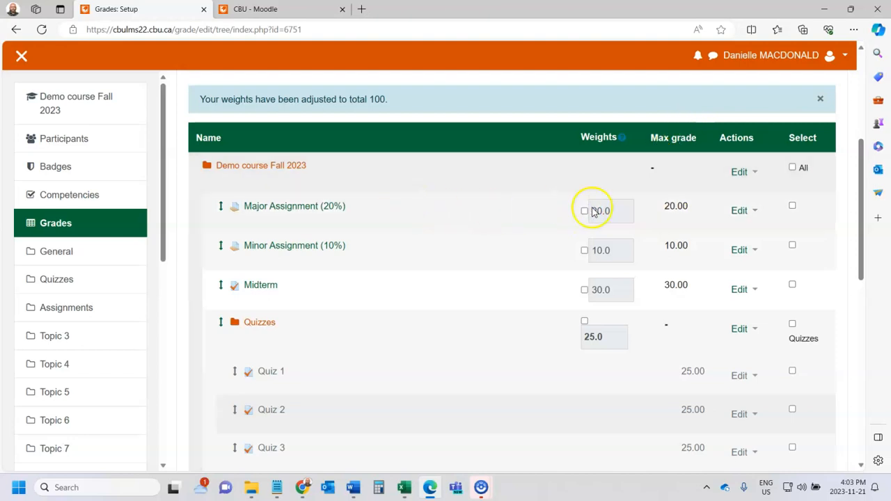
# Step: Examine the individual quiz grades, the Quizzes total, Participation and the course total once more
pyautogui.scroll(-3, 691, 323)
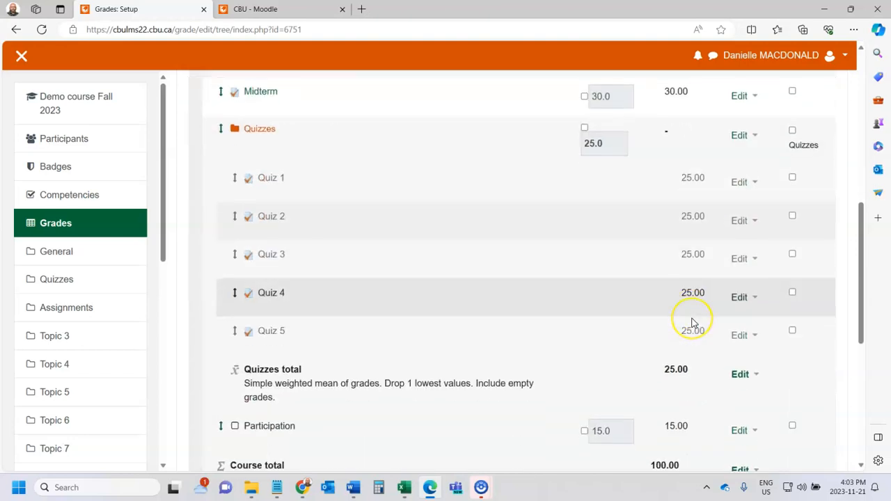
pyautogui.scroll(-1, 693, 324)
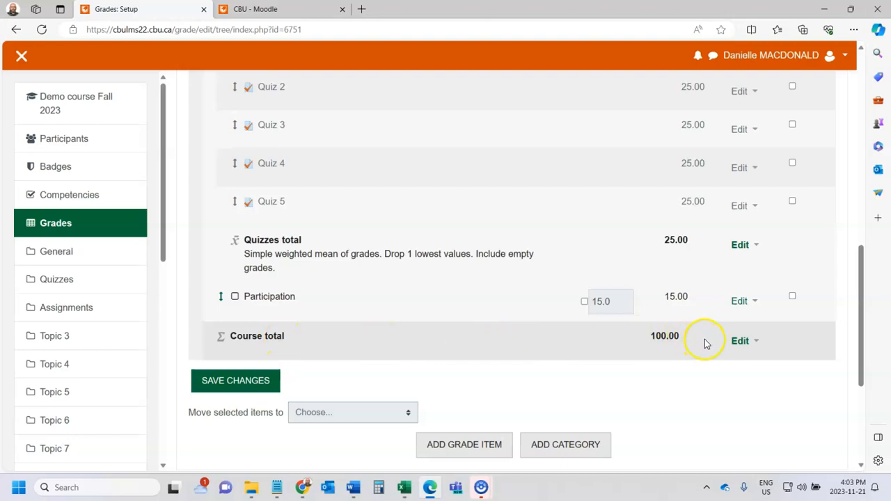
pyautogui.scroll(2, 704, 343)
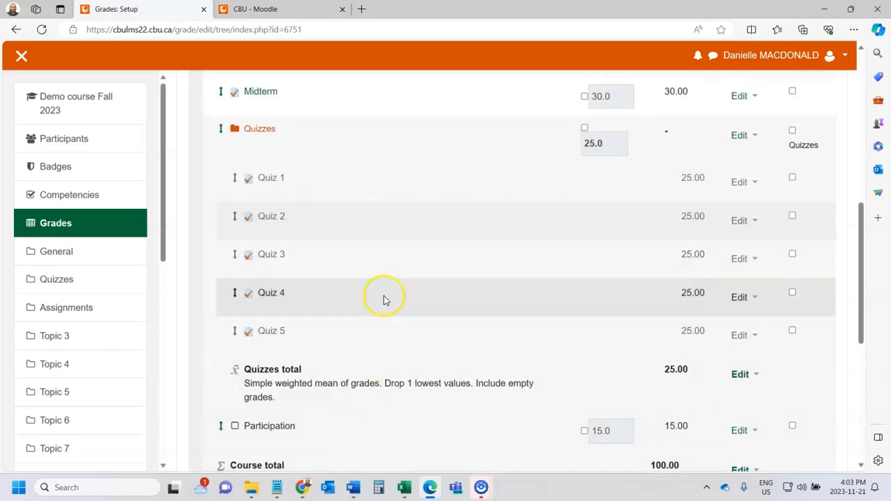
pyautogui.scroll(3, 529, 311)
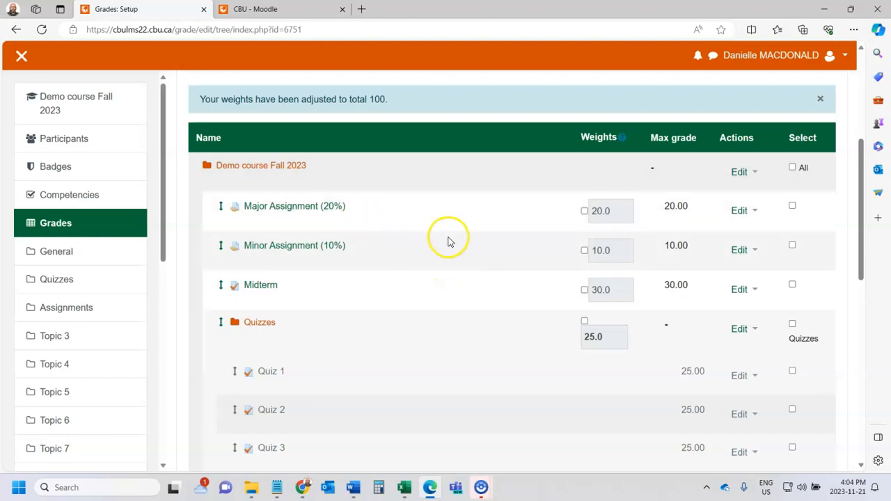
# Step: Check the item weights and course total in the gradebook setup, and save the setup changes
pyautogui.scroll(-1, 447, 238)
pyautogui.scroll(-2, 448, 243)
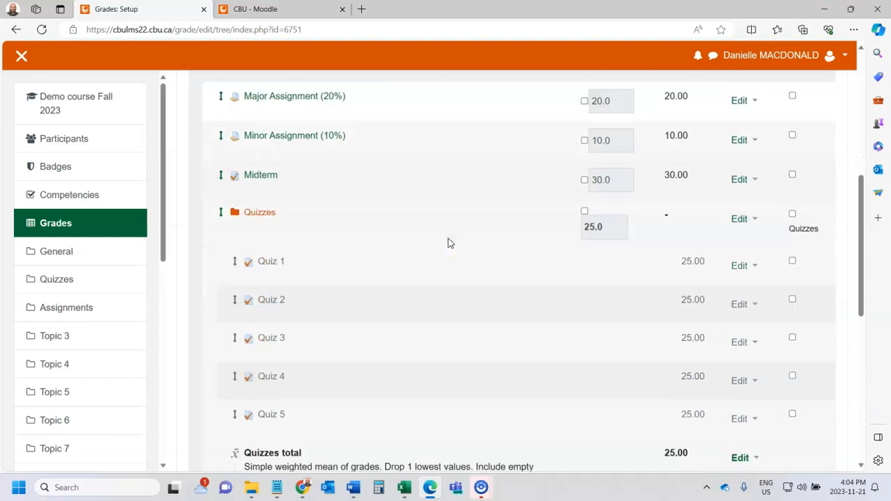
pyautogui.scroll(-1, 515, 402)
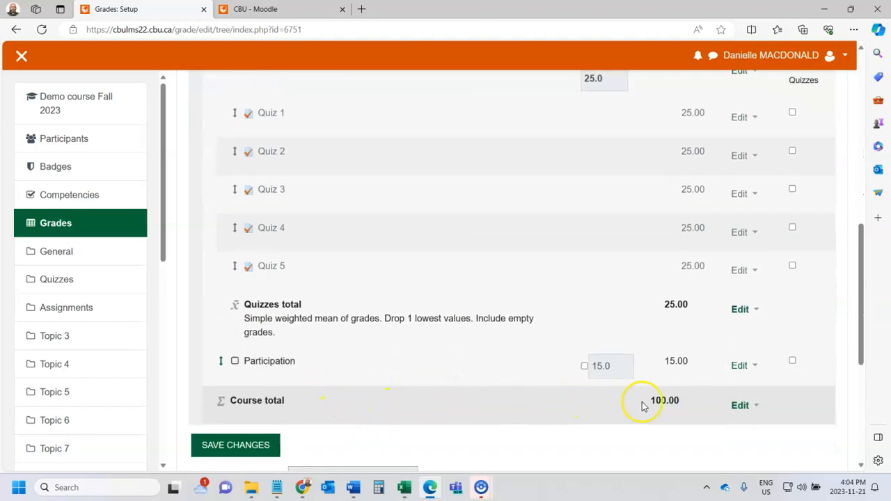
pyautogui.scroll(4, 522, 383)
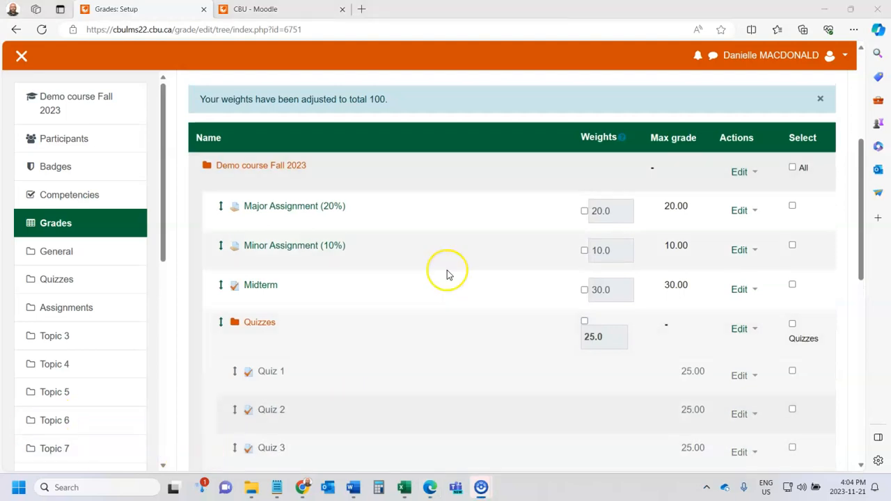
pyautogui.scroll(2, 446, 265)
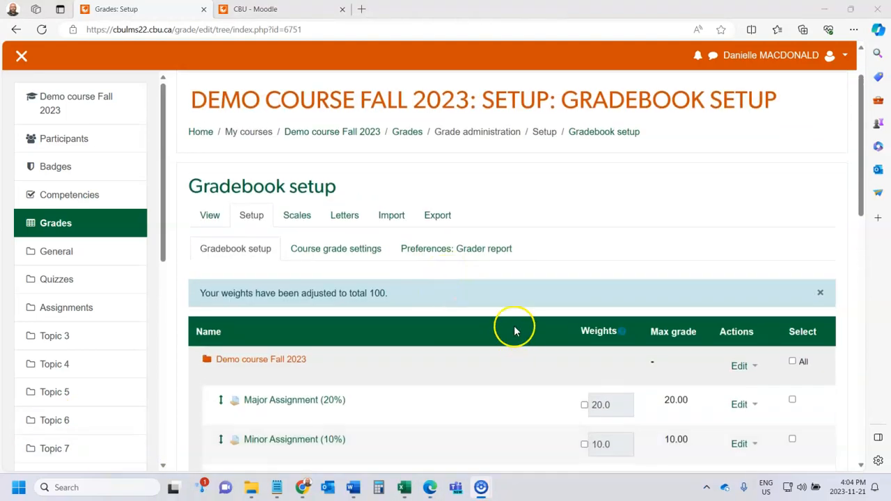
pyautogui.click(208, 214)
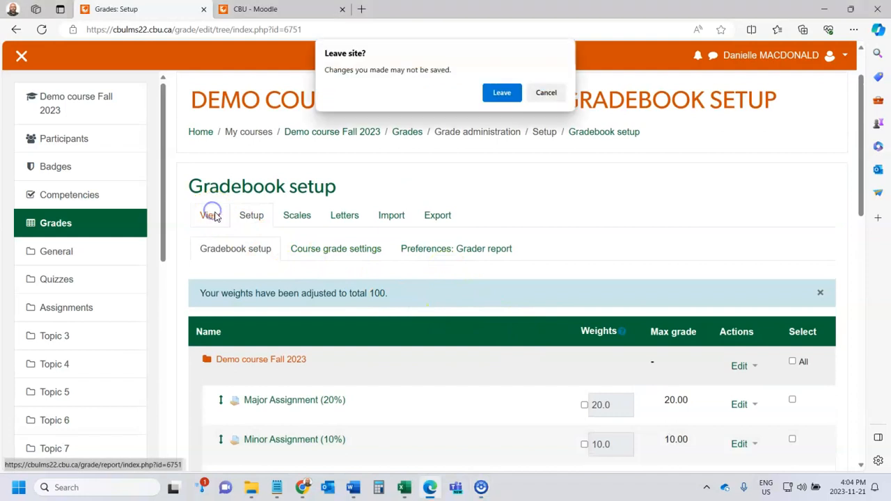
pyautogui.click(545, 92)
pyautogui.scroll(-10, 518, 313)
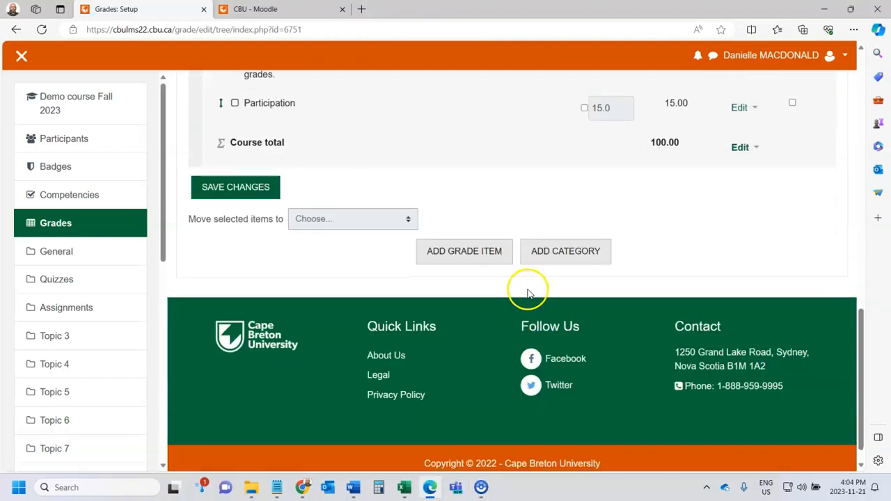
pyautogui.click(250, 194)
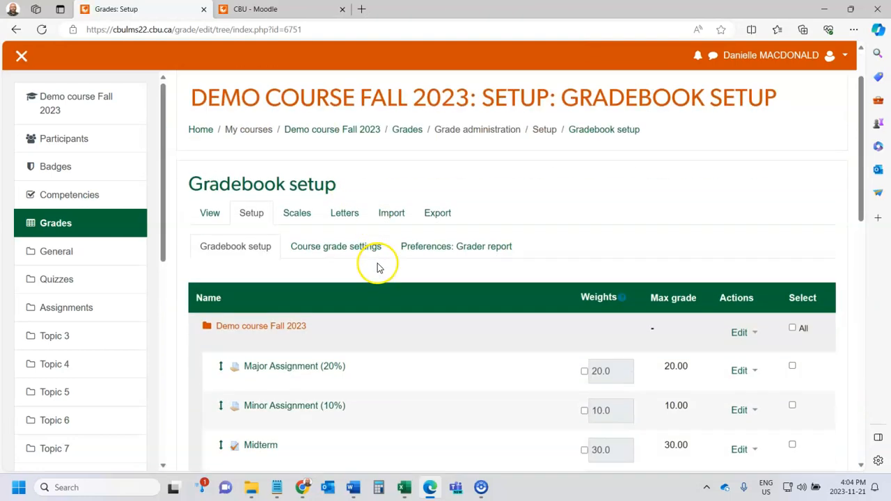
# Step: Open the grader report and look over the student's row and the assignment and Midterm grade columns
pyautogui.scroll(-2, 378, 268)
pyautogui.scroll(1, 278, 223)
pyautogui.click(208, 150)
pyautogui.scroll(-5, 497, 313)
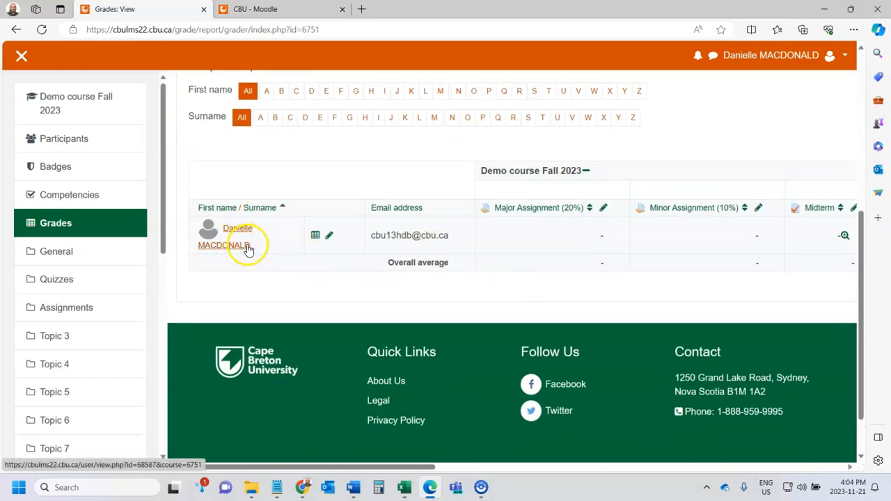
pyautogui.moveTo(355, 468); pyautogui.dragTo(289, 456)
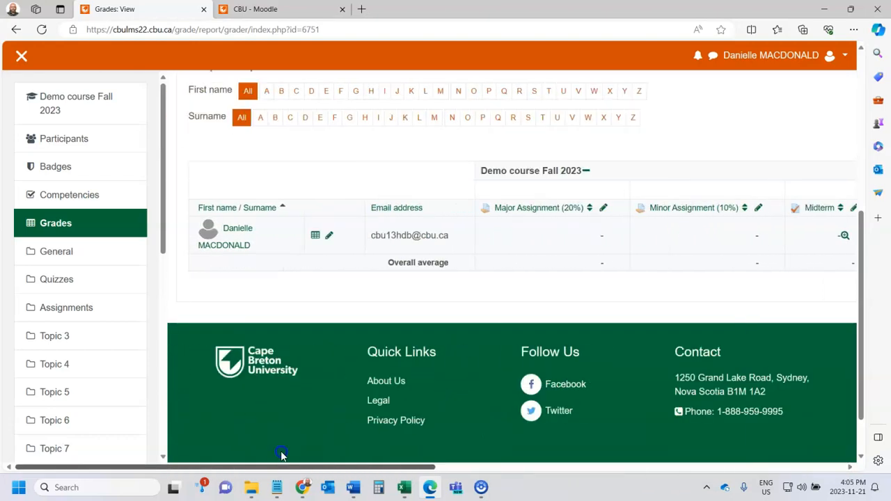
pyautogui.scroll(3, 400, 313)
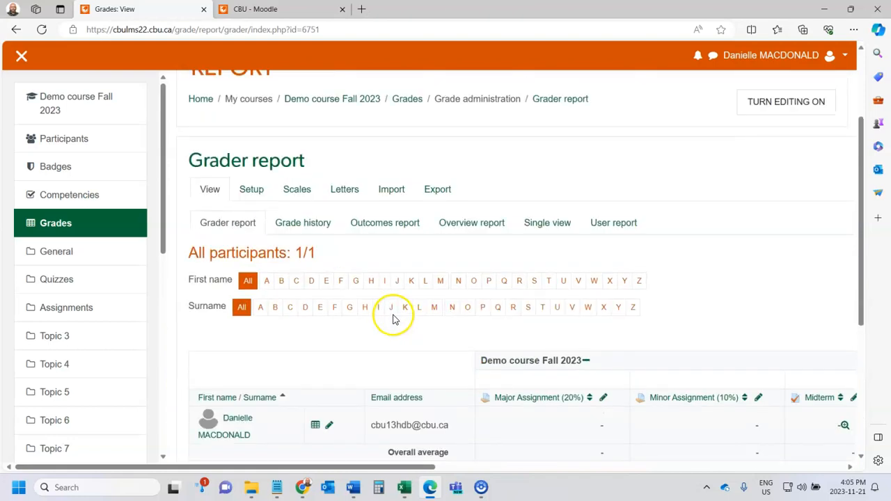
pyautogui.scroll(1, 468, 338)
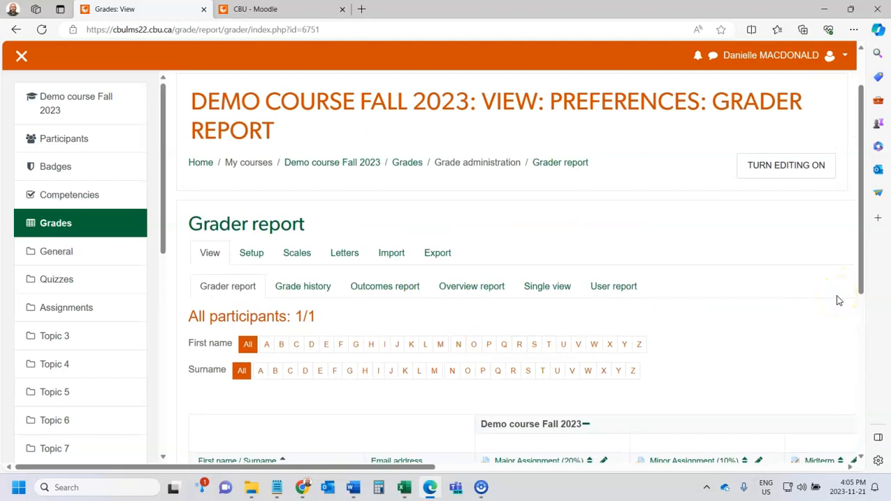
pyautogui.scroll(-2, 840, 303)
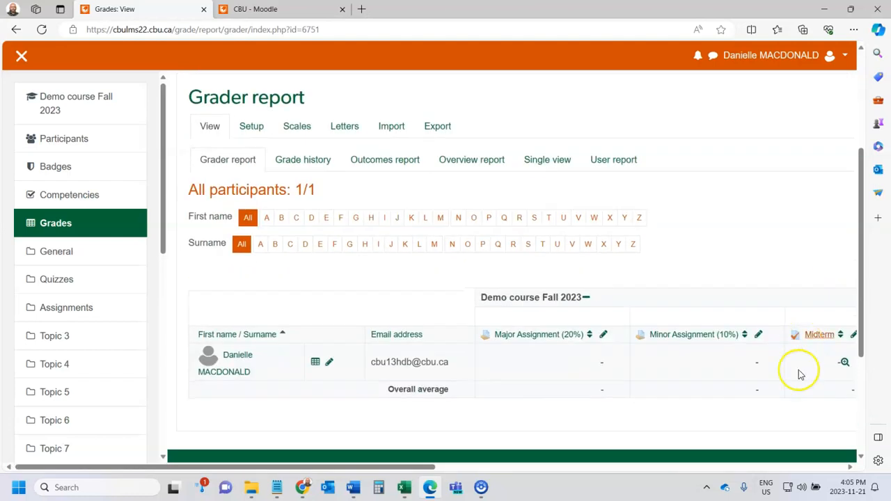
# Step: In the Participation item's single view, give the student a grade of 13 with the feedback "Try Harder" and save it
pyautogui.moveTo(371, 470); pyautogui.dragTo(794, 462)
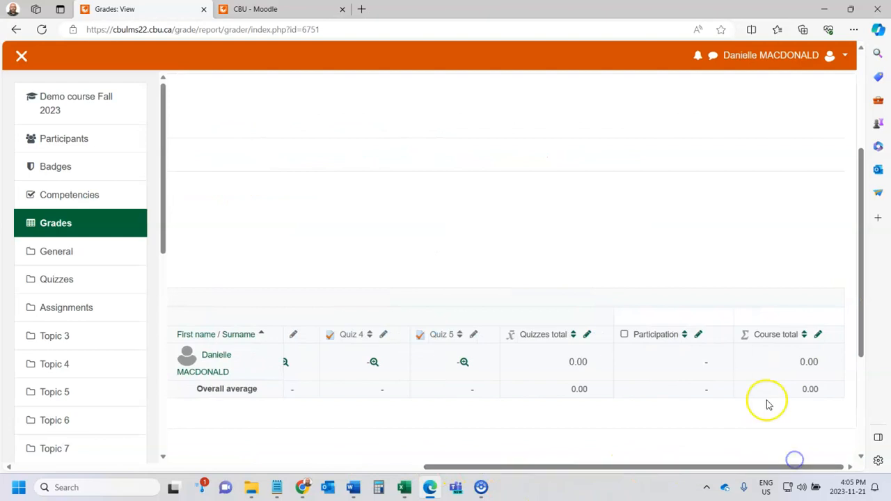
pyautogui.click(700, 335)
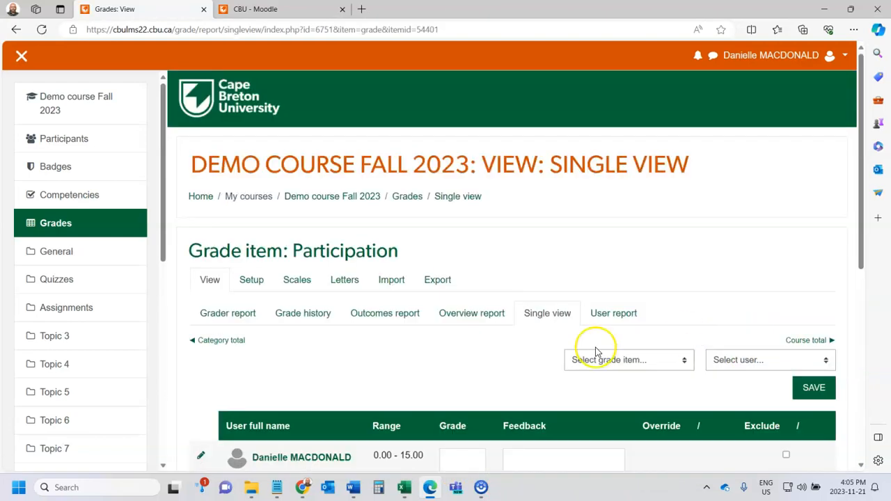
pyautogui.scroll(-2, 597, 353)
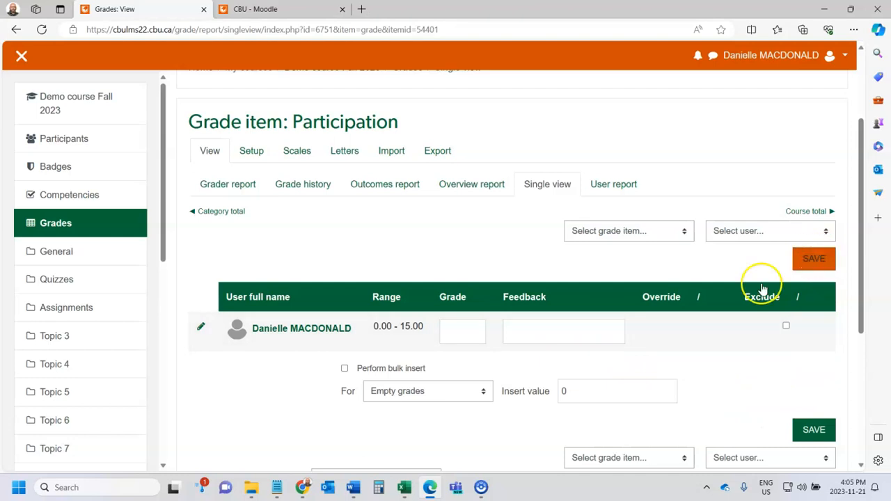
pyautogui.click(459, 330)
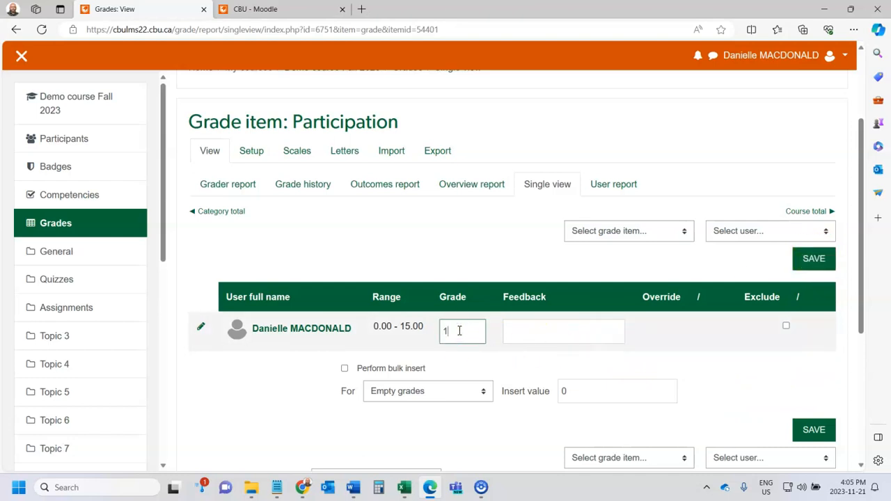
pyautogui.click(553, 332)
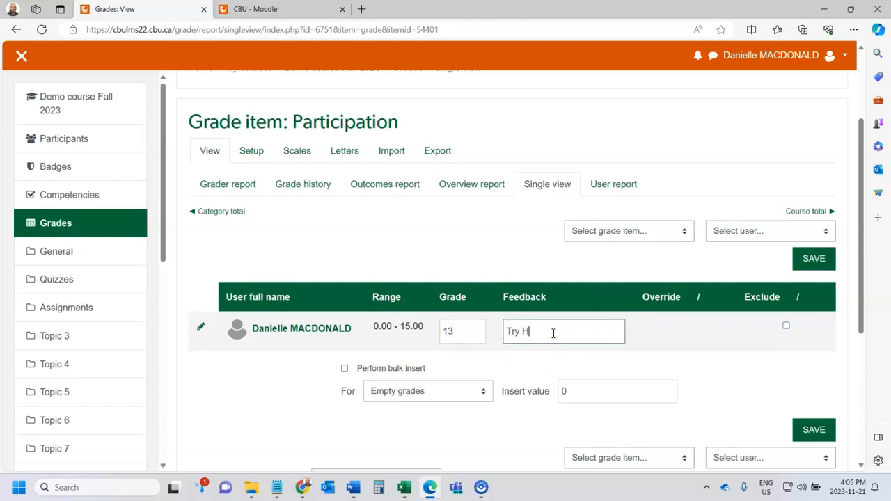
pyautogui.write('Try Harder')
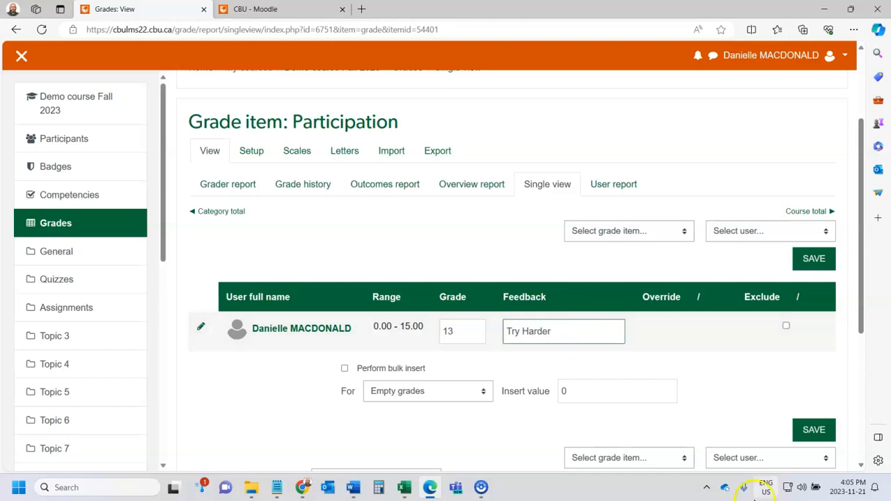
pyautogui.click(815, 258)
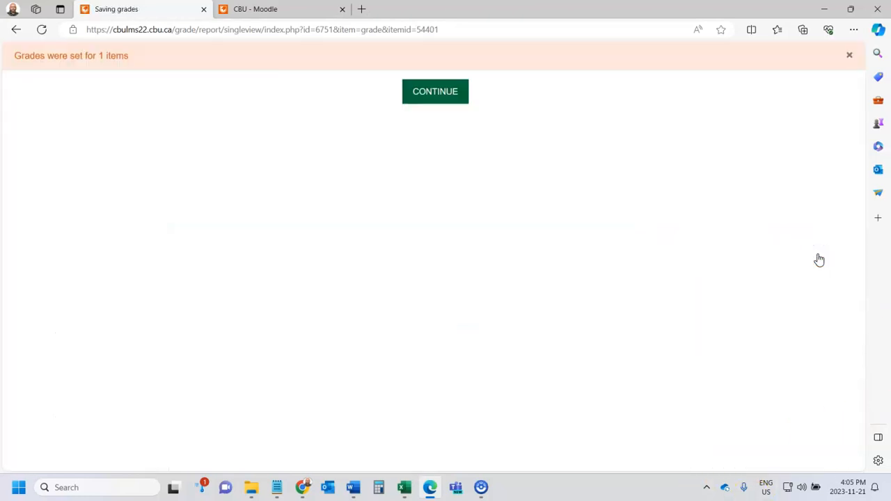
pyautogui.click(433, 91)
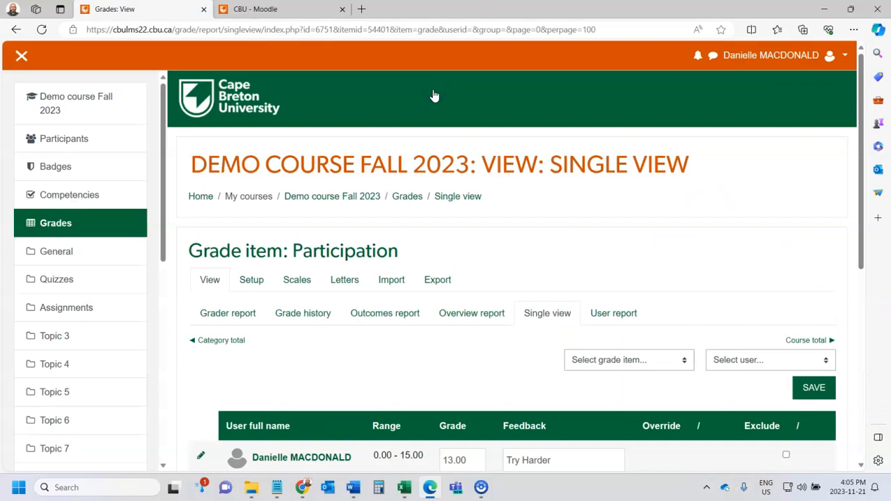
# Step: Review the saved Participation entry and view the preceding category total in single view
pyautogui.scroll(-3, 460, 133)
pyautogui.scroll(1, 480, 273)
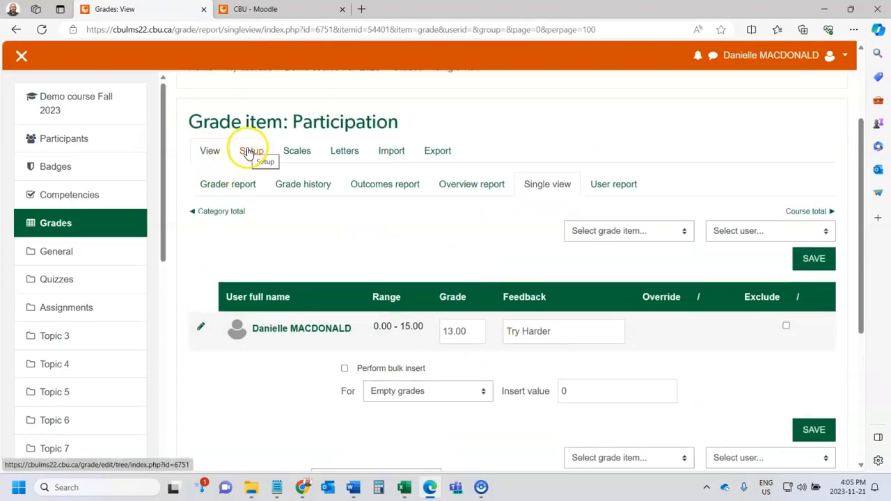
pyautogui.click(217, 210)
pyautogui.scroll(-3, 348, 236)
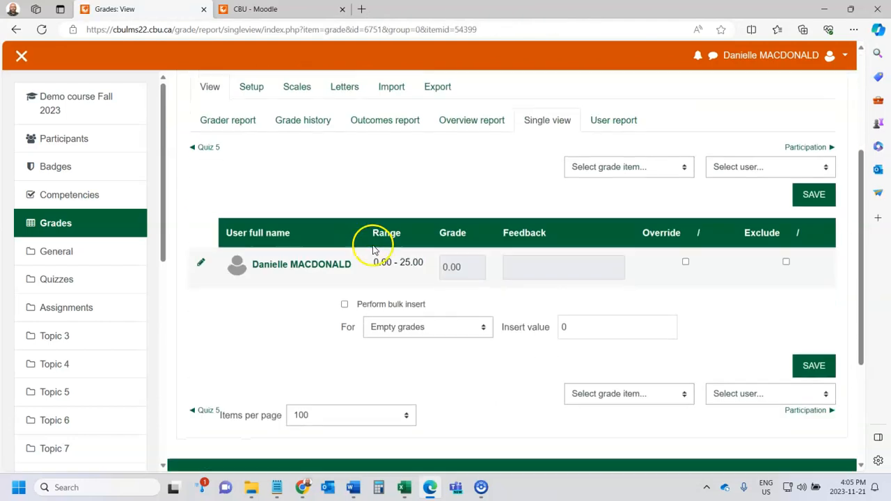
# Step: Return to the grader report and check the student's Quizzes total, Participation and Course total grades
pyautogui.click(234, 121)
pyautogui.scroll(-3, 364, 299)
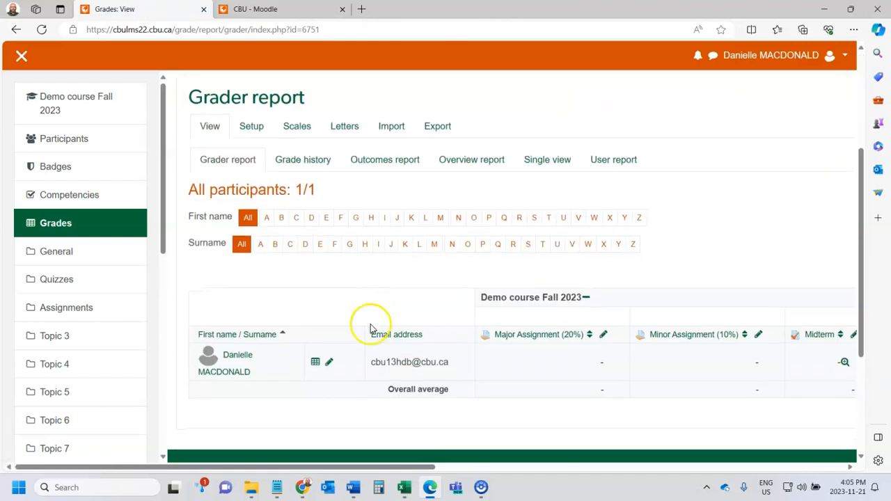
pyautogui.moveTo(392, 466); pyautogui.dragTo(843, 474)
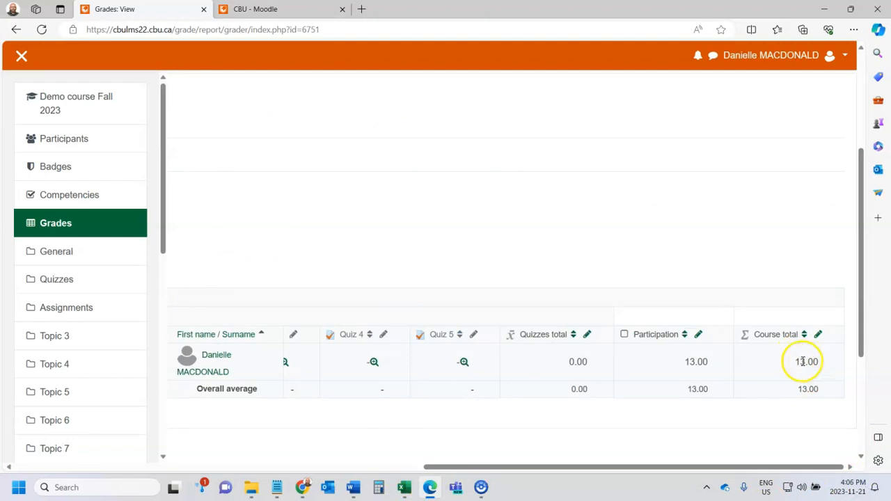
pyautogui.moveTo(790, 467); pyautogui.dragTo(781, 472)
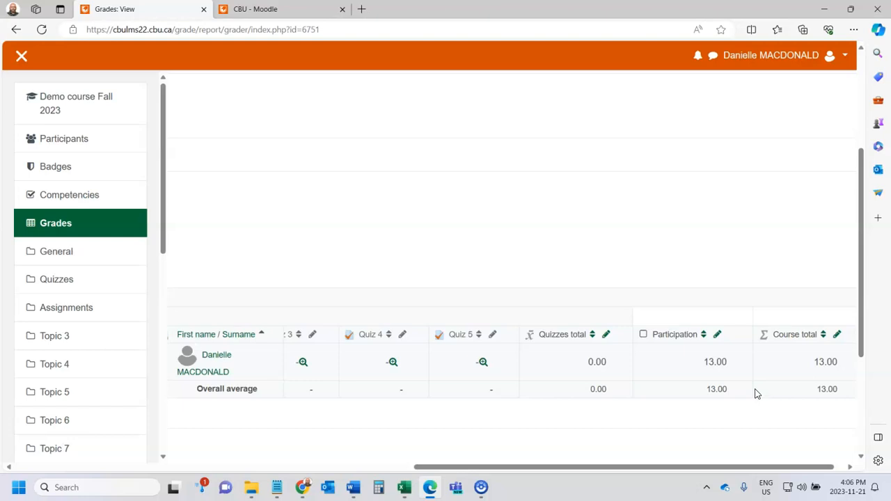
pyautogui.moveTo(731, 464); pyautogui.dragTo(315, 493)
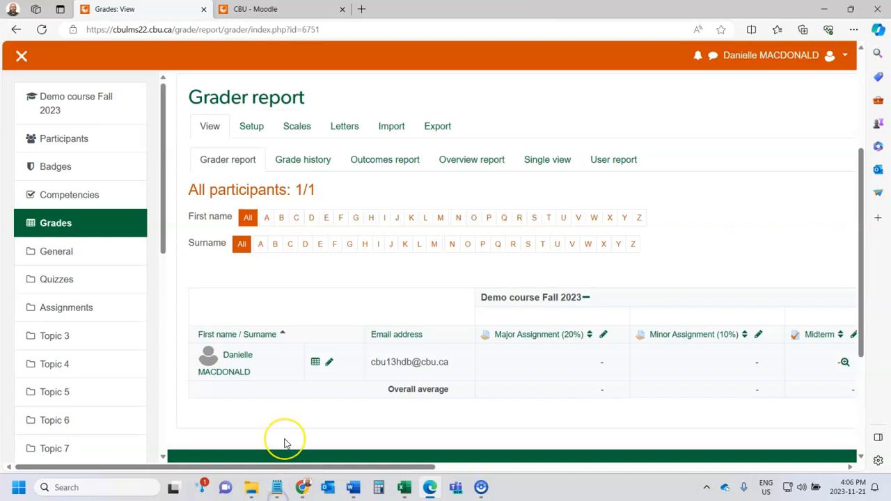